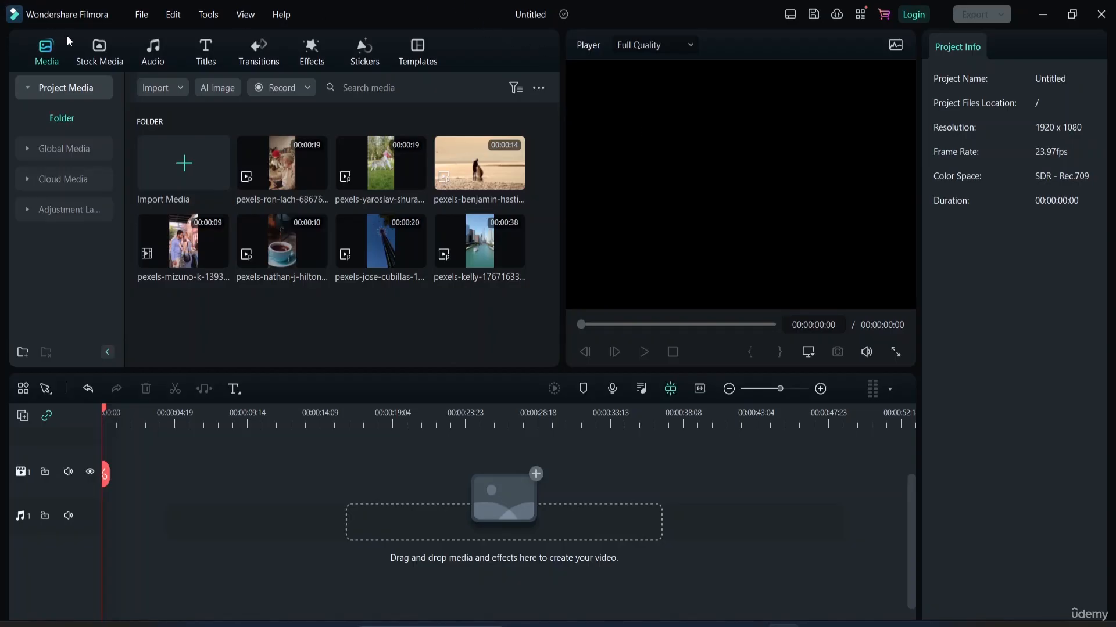
# Open the audio library and look through the trending music tracks.
pyautogui.click(88, 62)
pyautogui.click(36, 58)
pyautogui.click(152, 57)
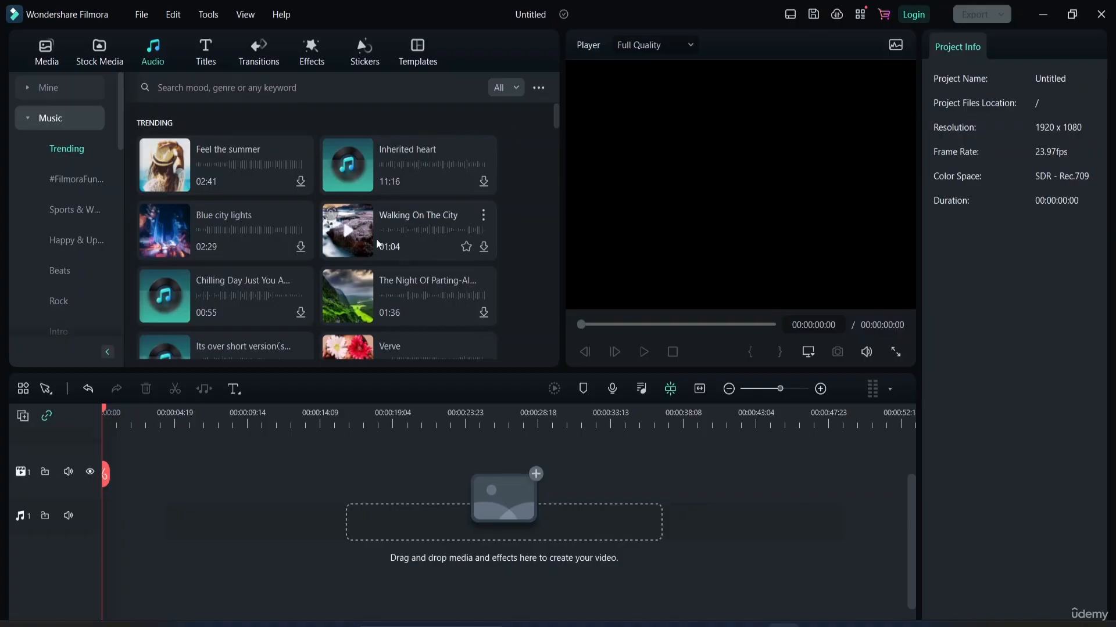
pyautogui.scroll(-5, 294, 208)
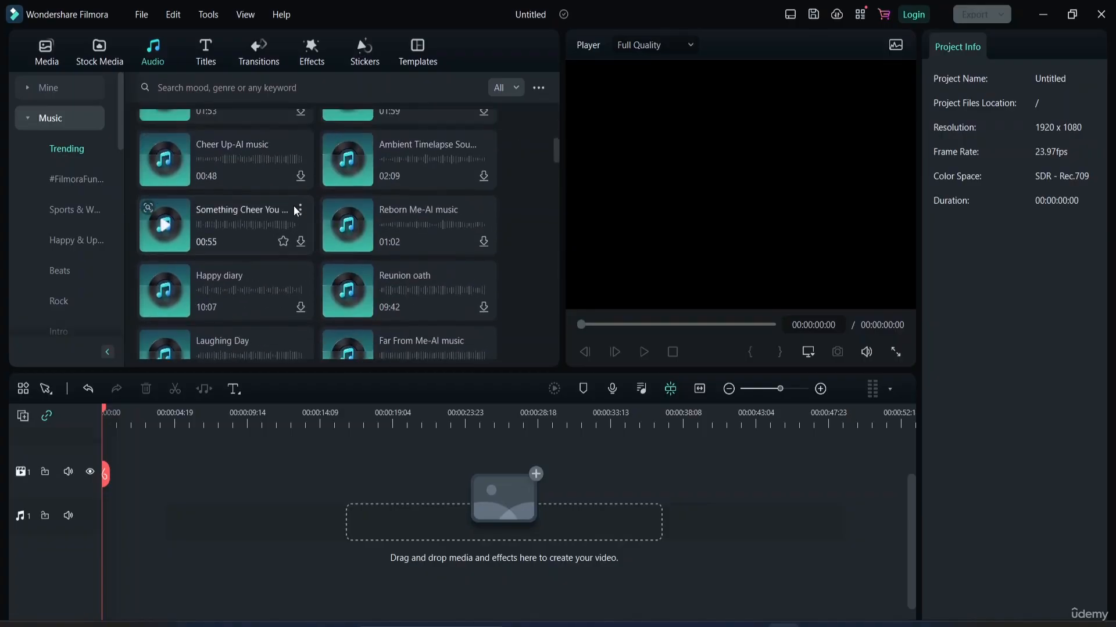
pyautogui.scroll(5, 294, 208)
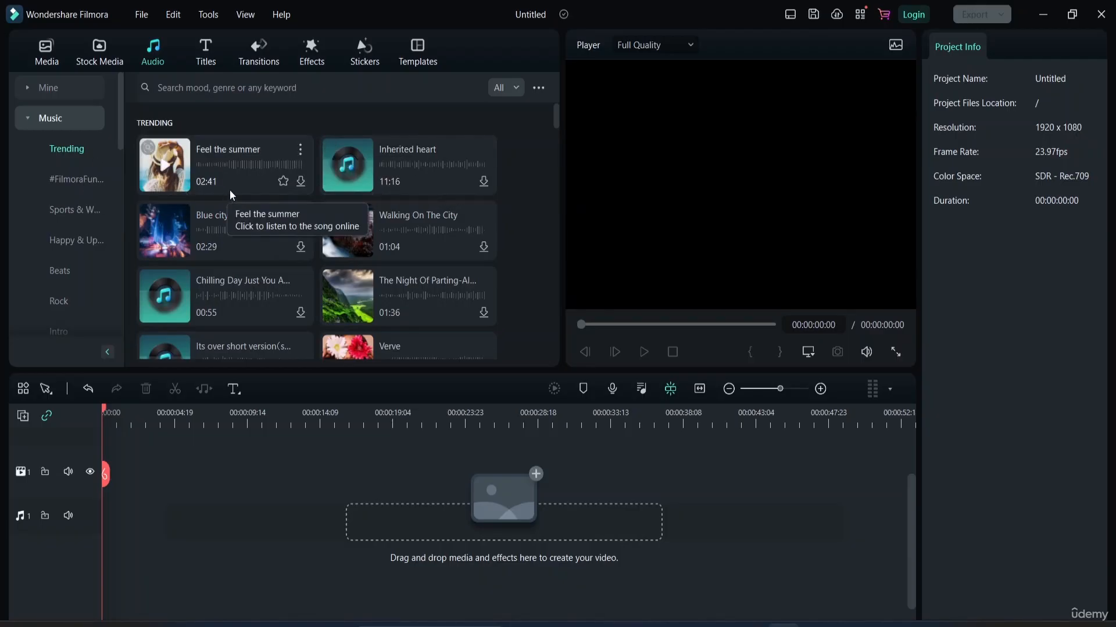
pyautogui.scroll(-1, 260, 220)
pyautogui.scroll(-5, 259, 215)
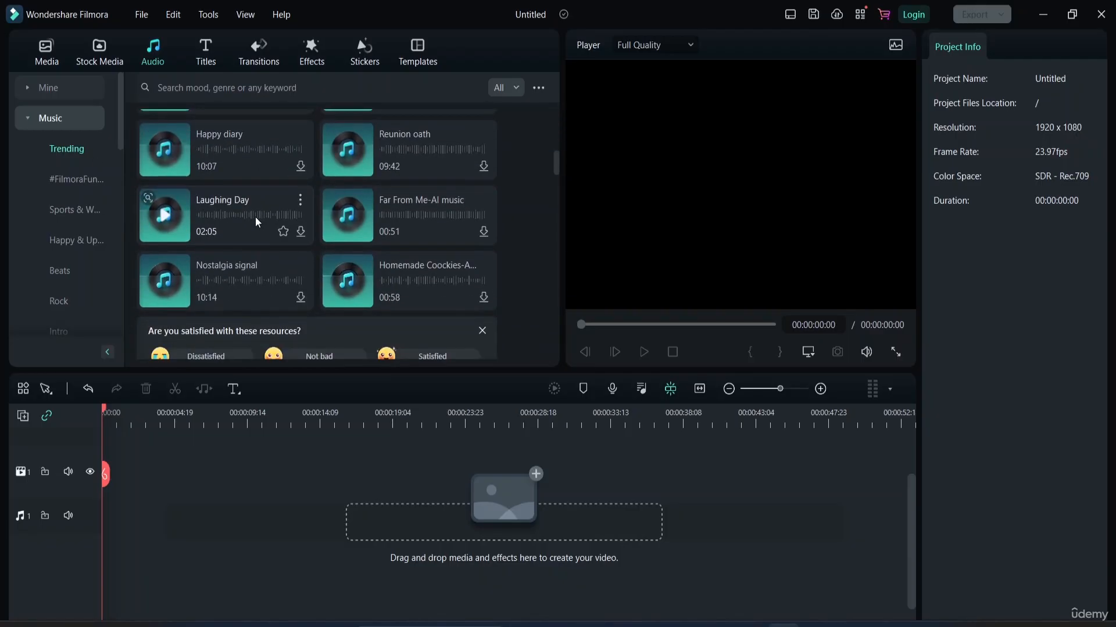
pyautogui.scroll(-3, 256, 217)
pyautogui.scroll(-5, 253, 213)
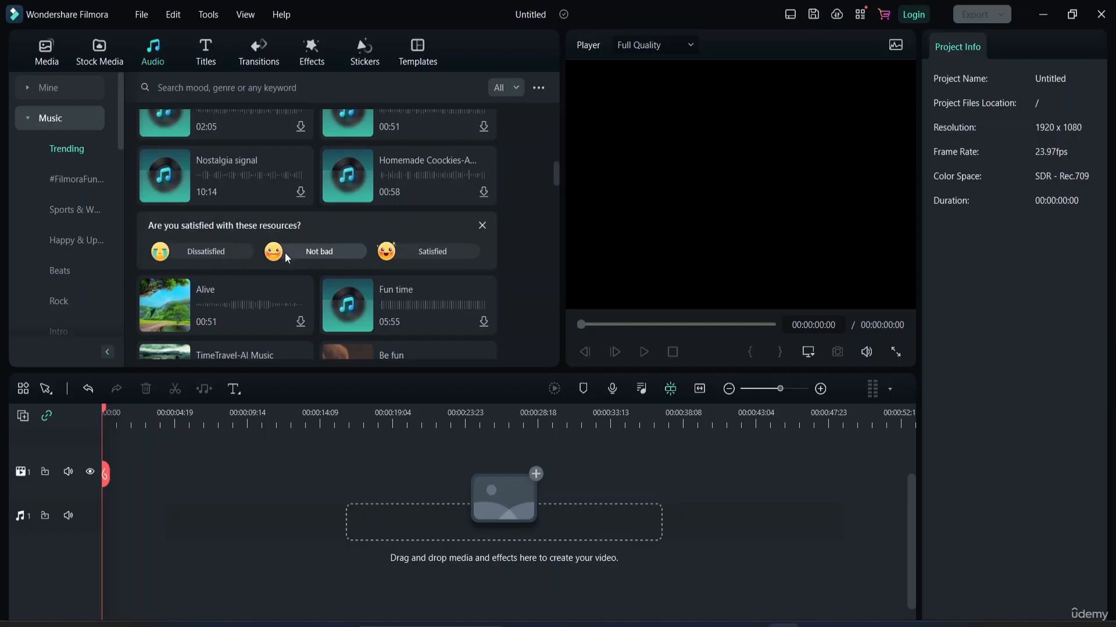
# Rate the trending music resources as Satisfied and dismiss the feedback banner.
pyautogui.click(394, 255)
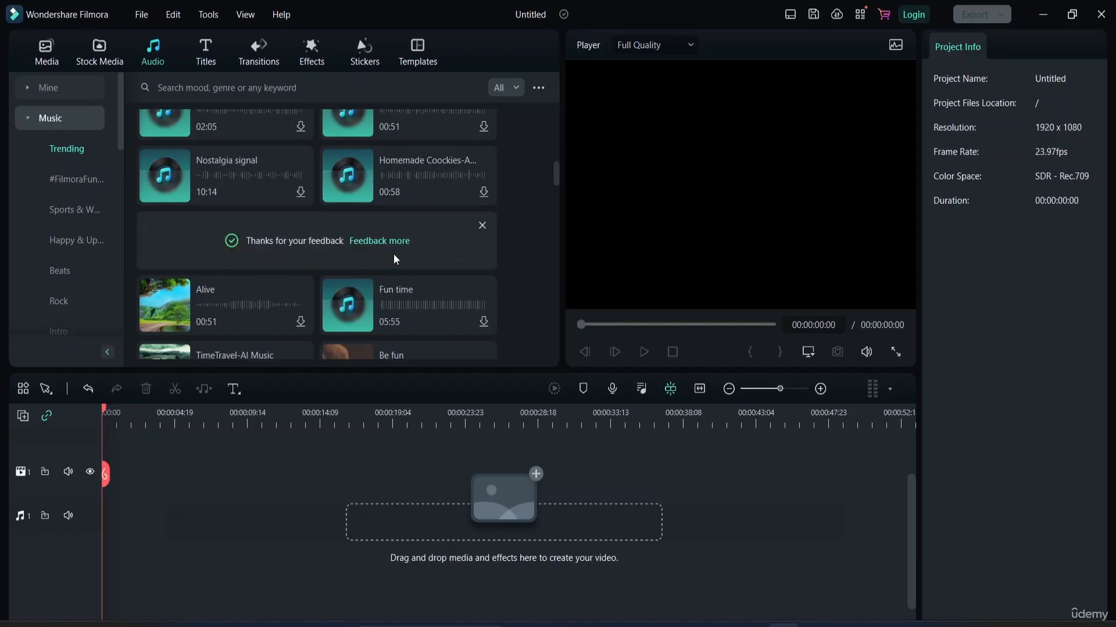
pyautogui.click(482, 226)
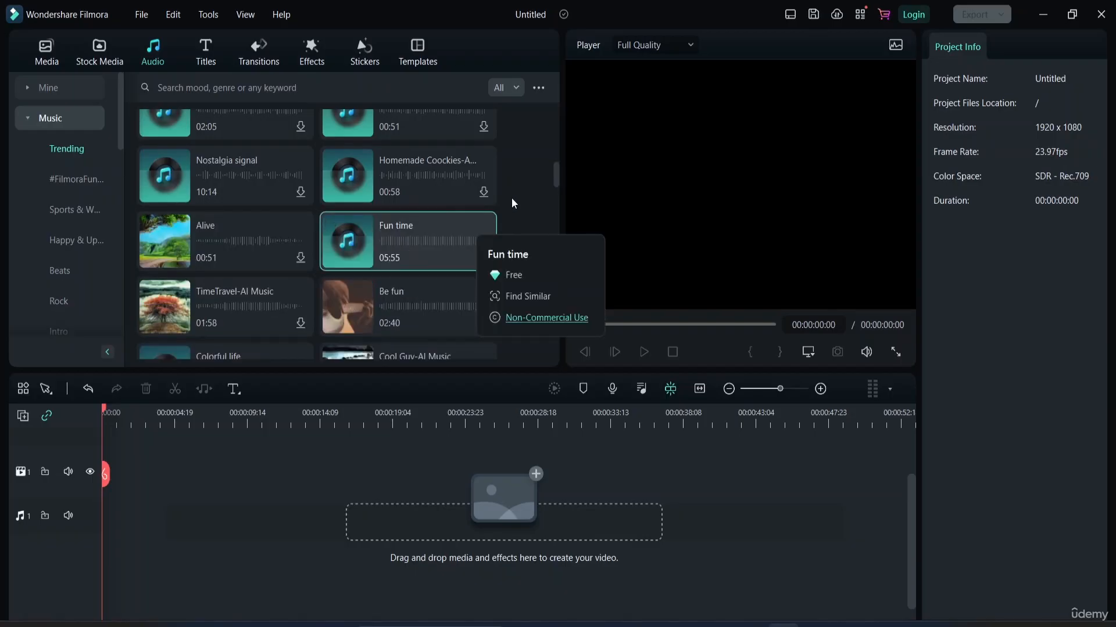
# Browse more trending tracks and the funny memes, Sports & Workout, happy and Beats music categories.
pyautogui.scroll(-4, 512, 197)
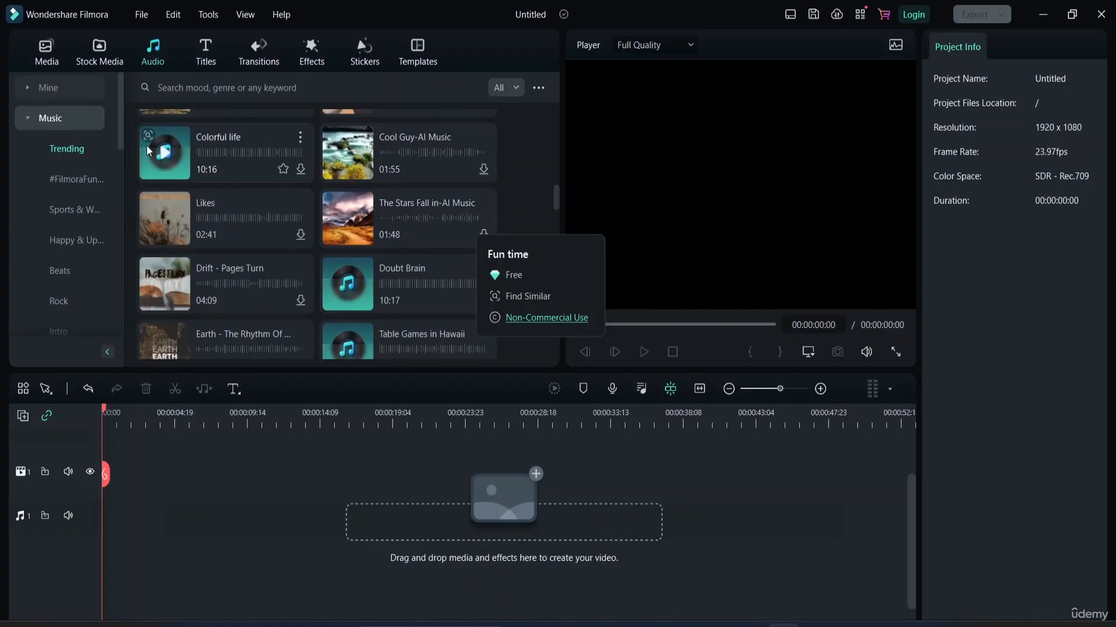
pyautogui.scroll(-5, 242, 195)
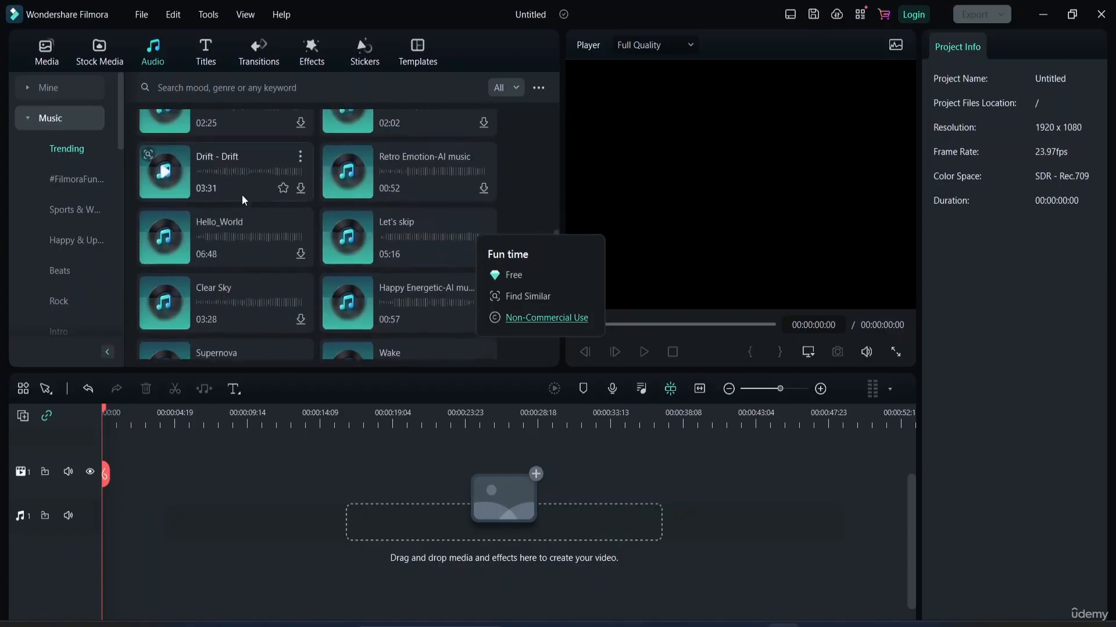
pyautogui.click(74, 181)
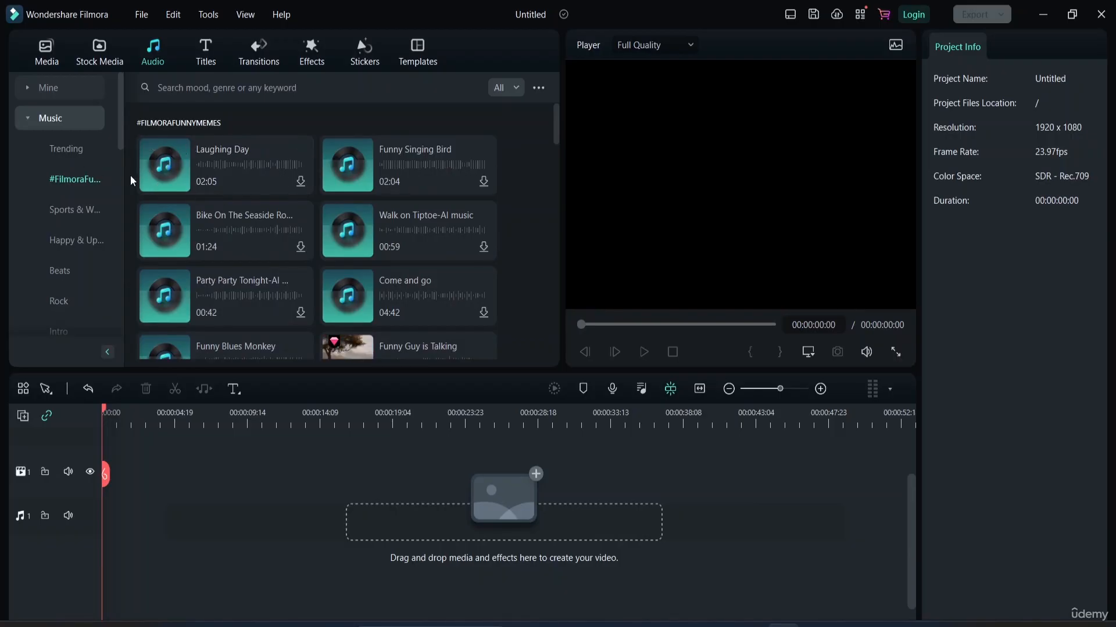
pyautogui.click(73, 212)
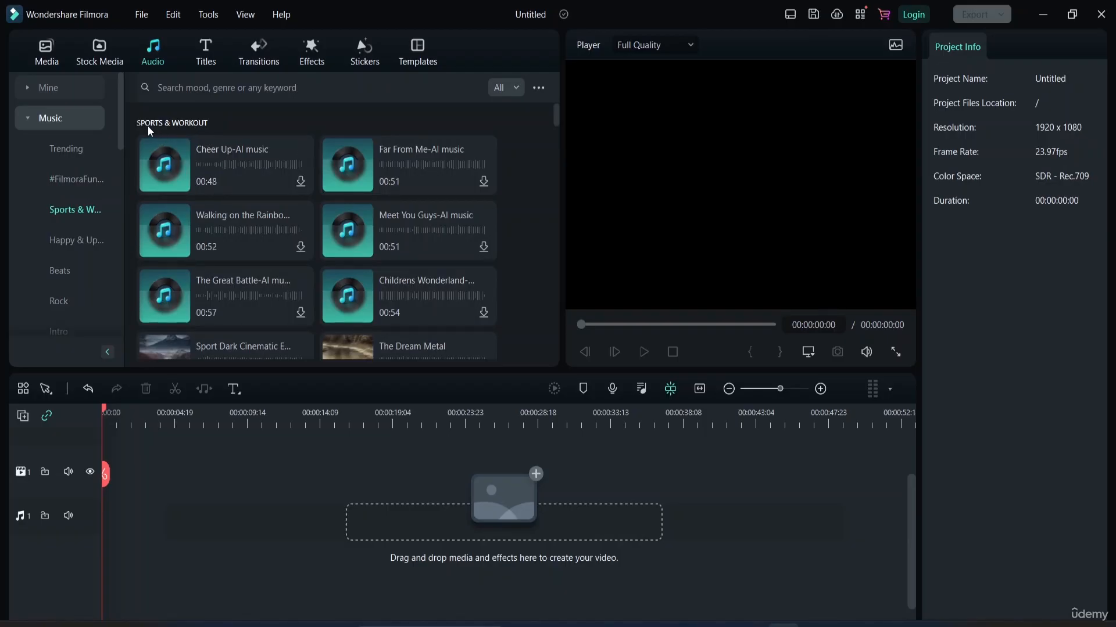
pyautogui.scroll(-1, 216, 238)
pyautogui.scroll(-3, 218, 243)
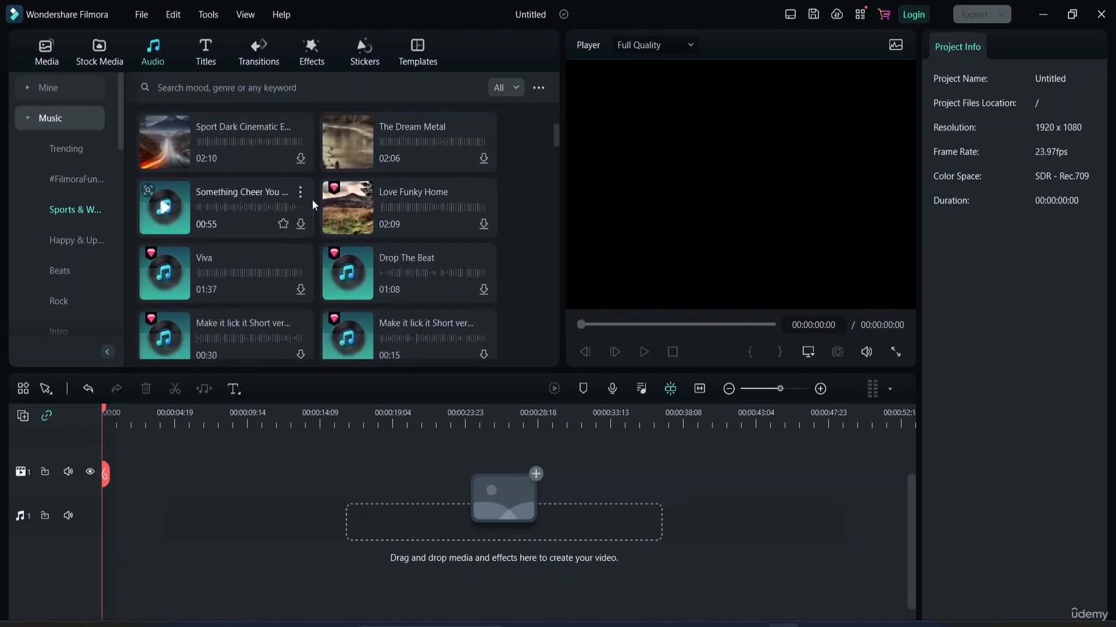
pyautogui.click(93, 237)
pyautogui.scroll(-3, 254, 184)
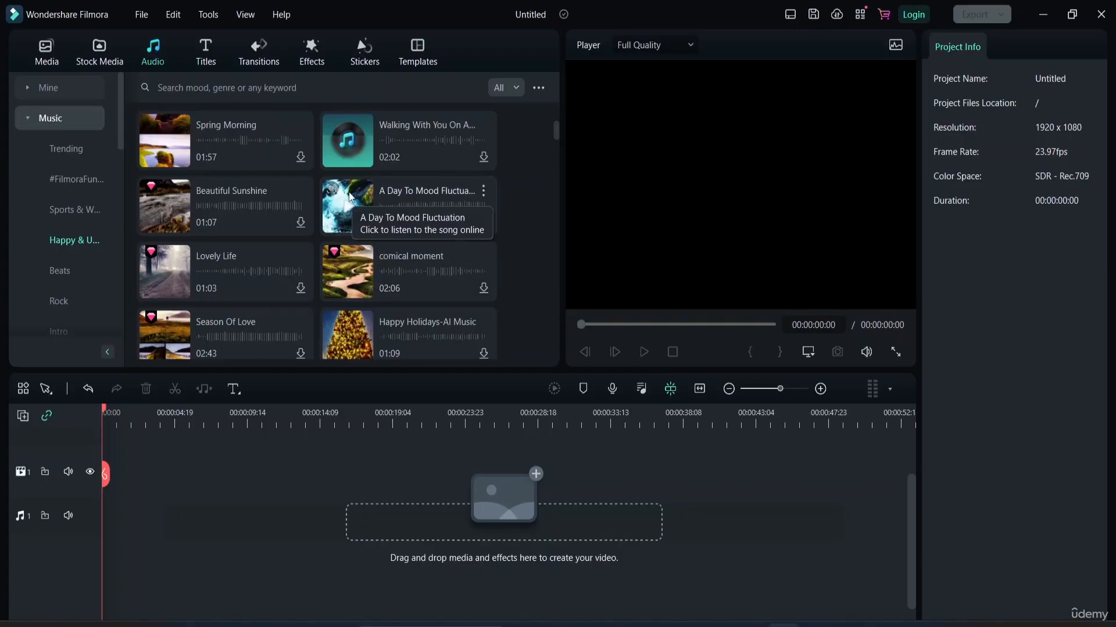
pyautogui.click(73, 272)
pyautogui.scroll(-5, 68, 254)
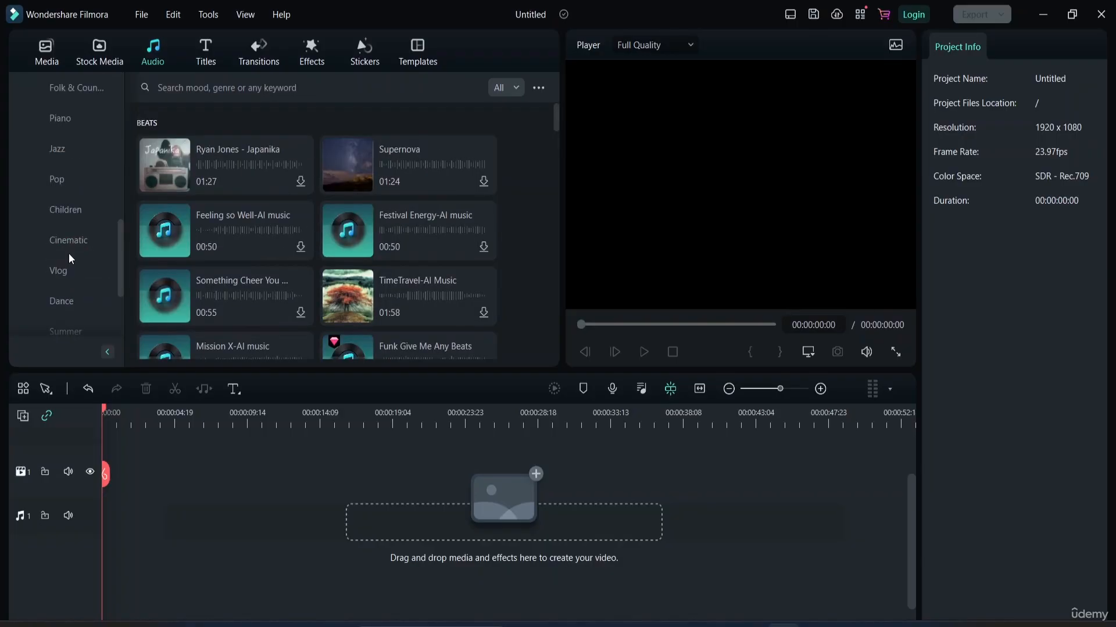
# Examine the trending sound effects and the list of sound effect categories.
pyautogui.click(30, 269)
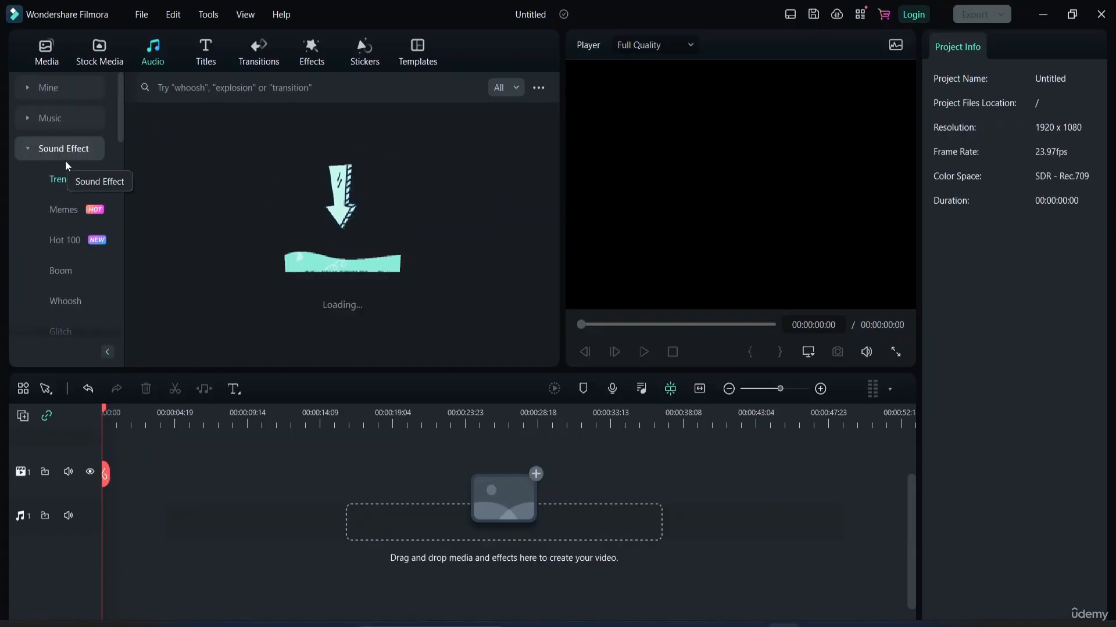
pyautogui.scroll(-8, 45, 190)
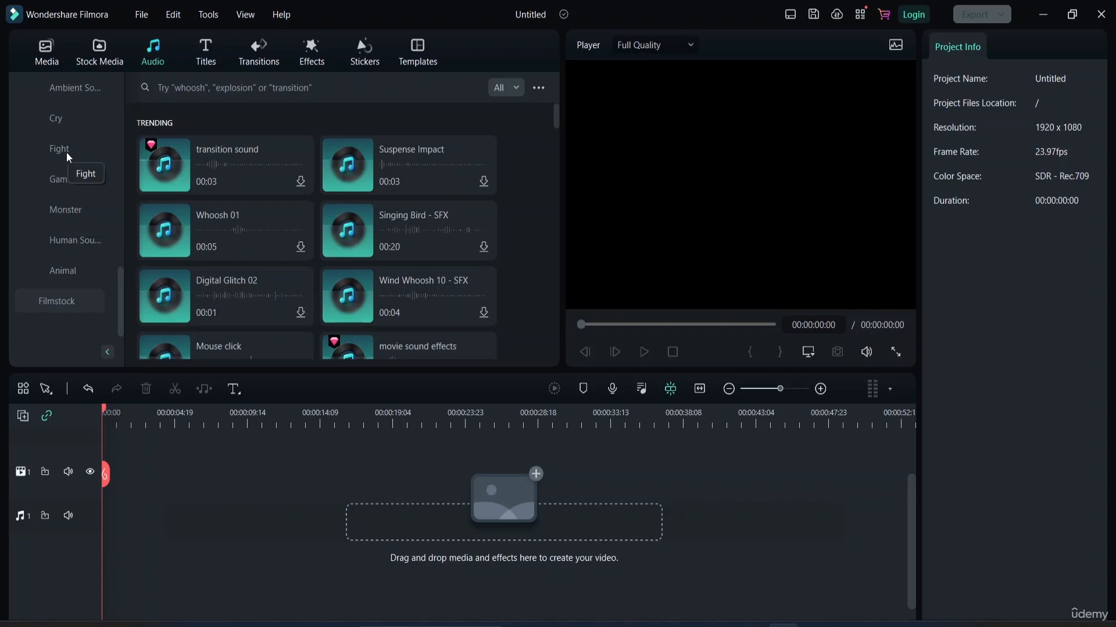
pyautogui.scroll(5, 66, 153)
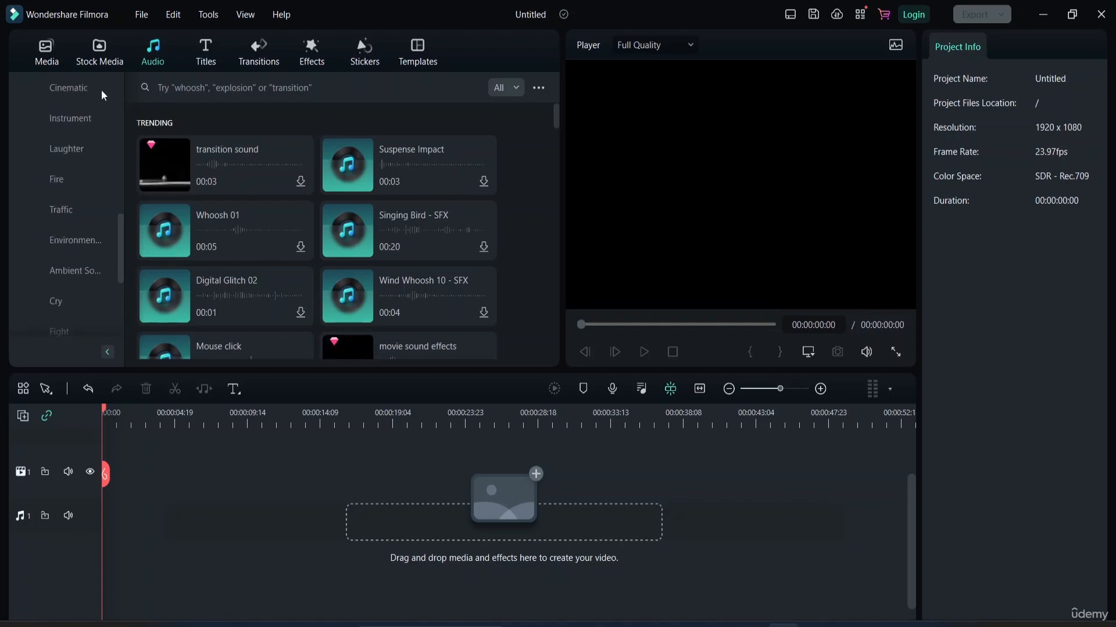
pyautogui.scroll(6, 99, 99)
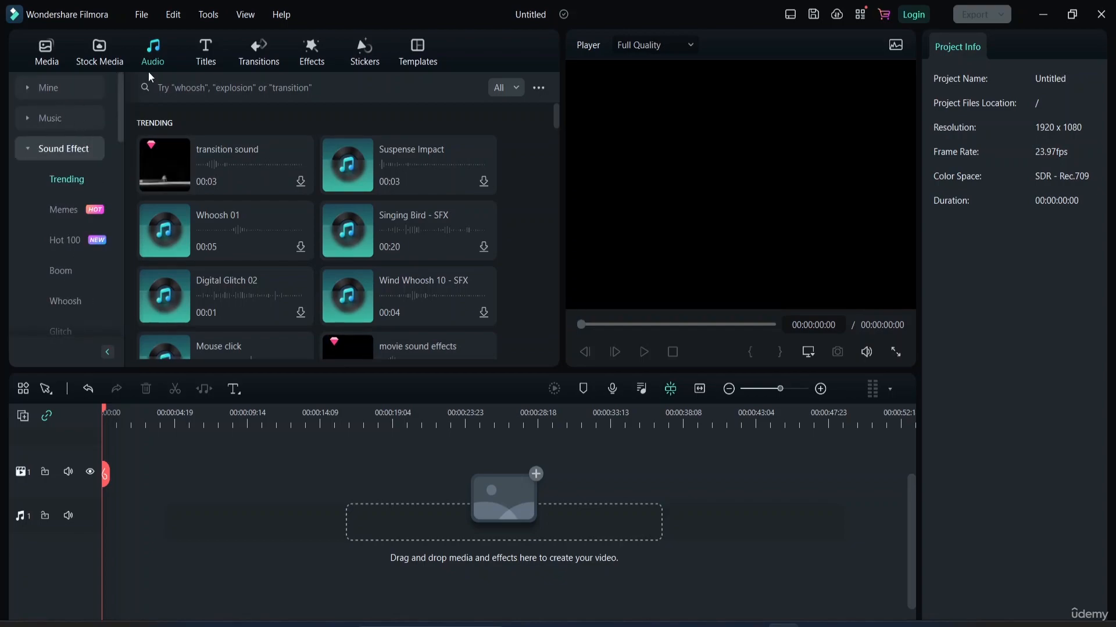
# Check the personal audio collections: Favorites, Downloads and My music.
pyautogui.click(35, 88)
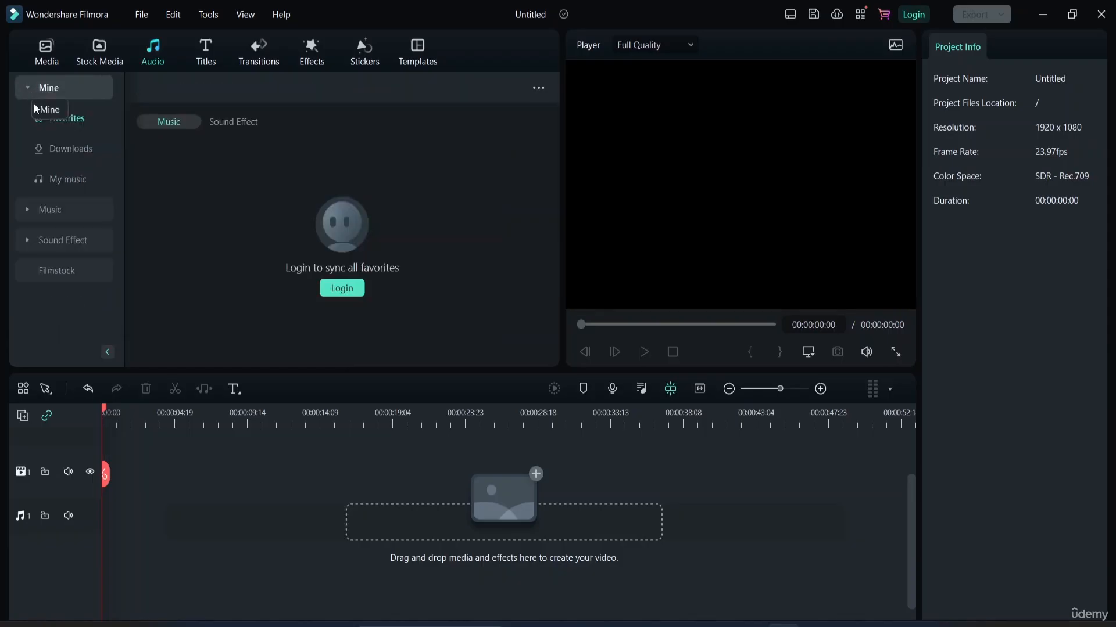
pyautogui.click(69, 157)
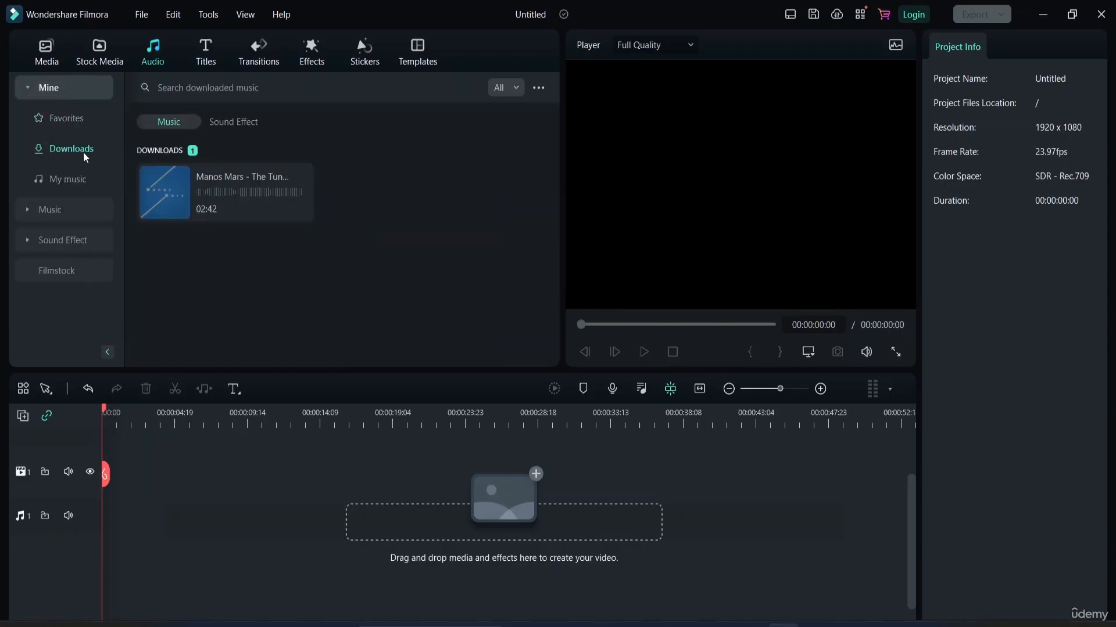
pyautogui.click(73, 179)
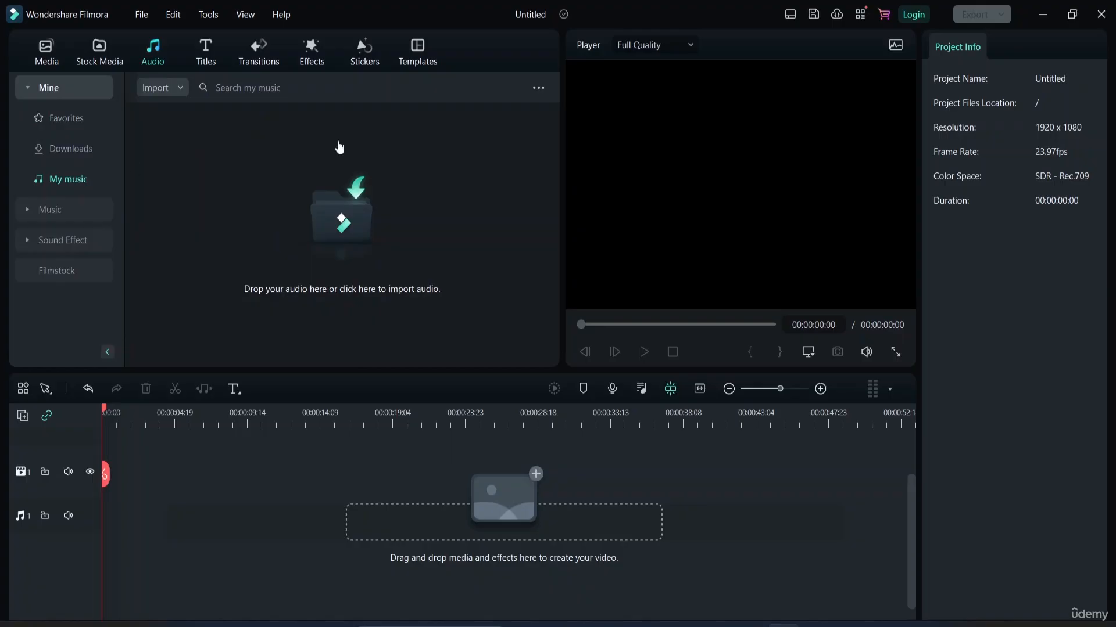
# Look through the trending title presets and the available title categories.
pyautogui.click(196, 55)
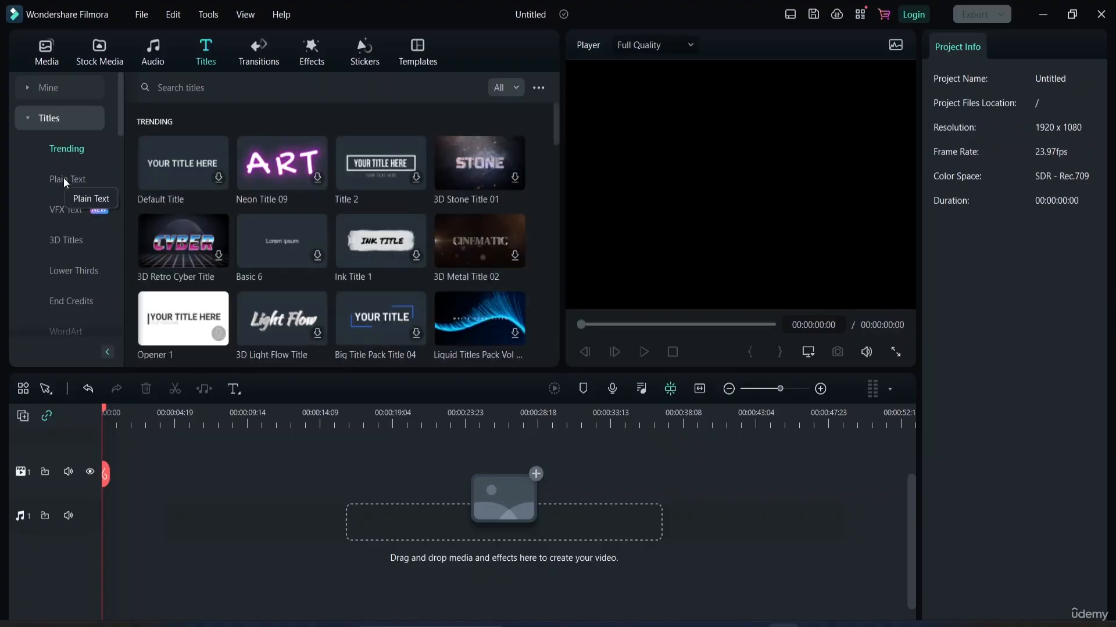
pyautogui.click(65, 178)
pyautogui.click(73, 148)
pyautogui.scroll(-10, 68, 248)
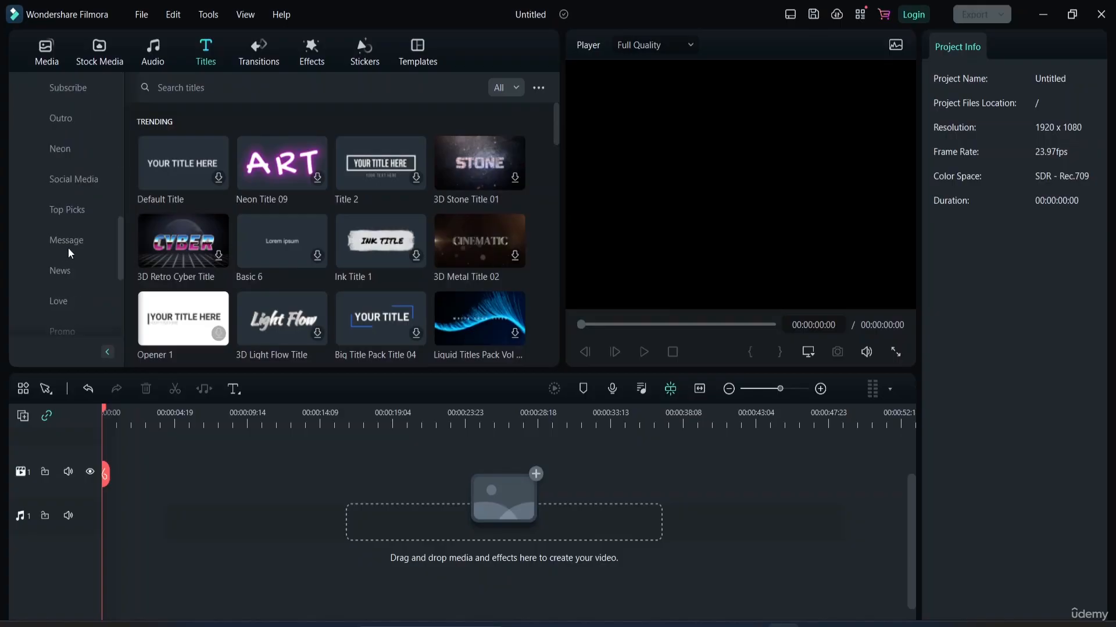
pyautogui.scroll(5, 111, 194)
# Survey the transitions, effects, stickers and templates libraries, including the basic Split Screen layouts.
pyautogui.click(261, 60)
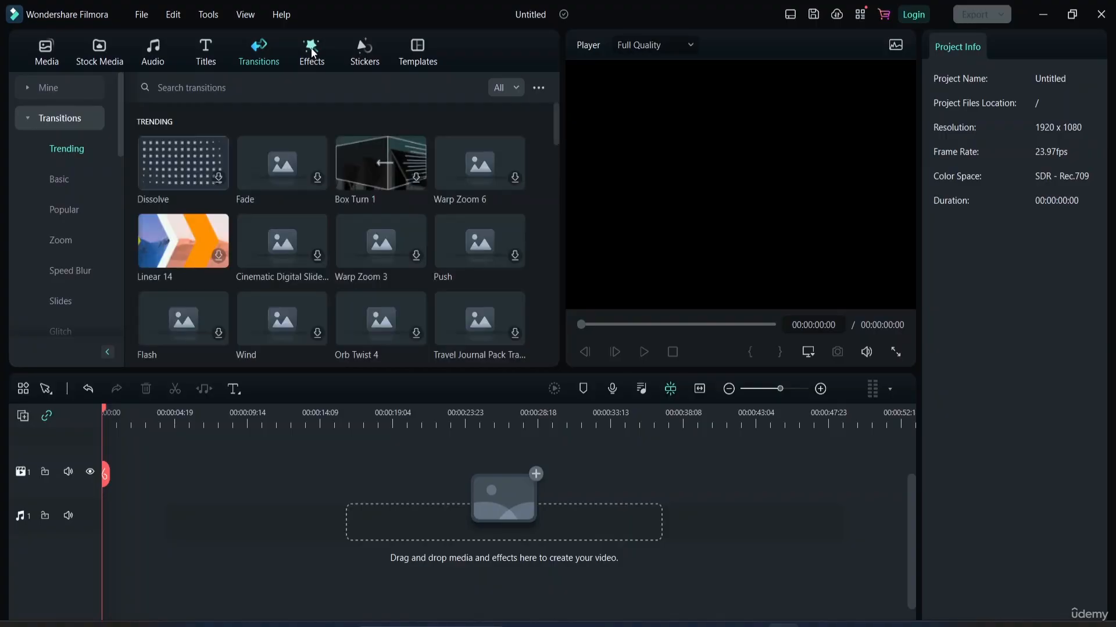
pyautogui.click(313, 51)
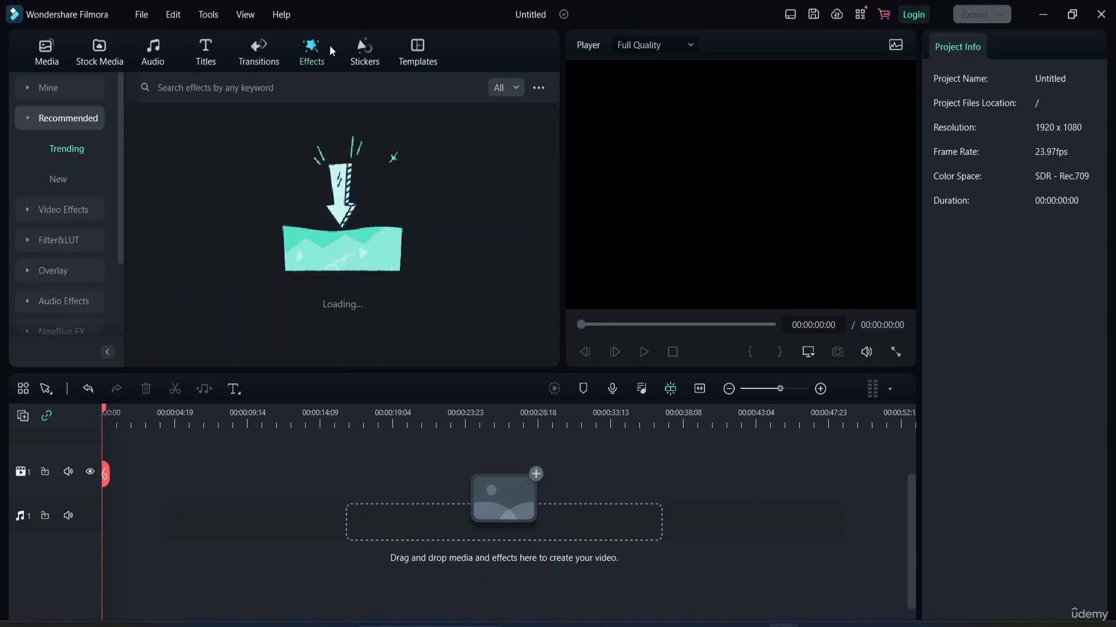
pyautogui.click(365, 53)
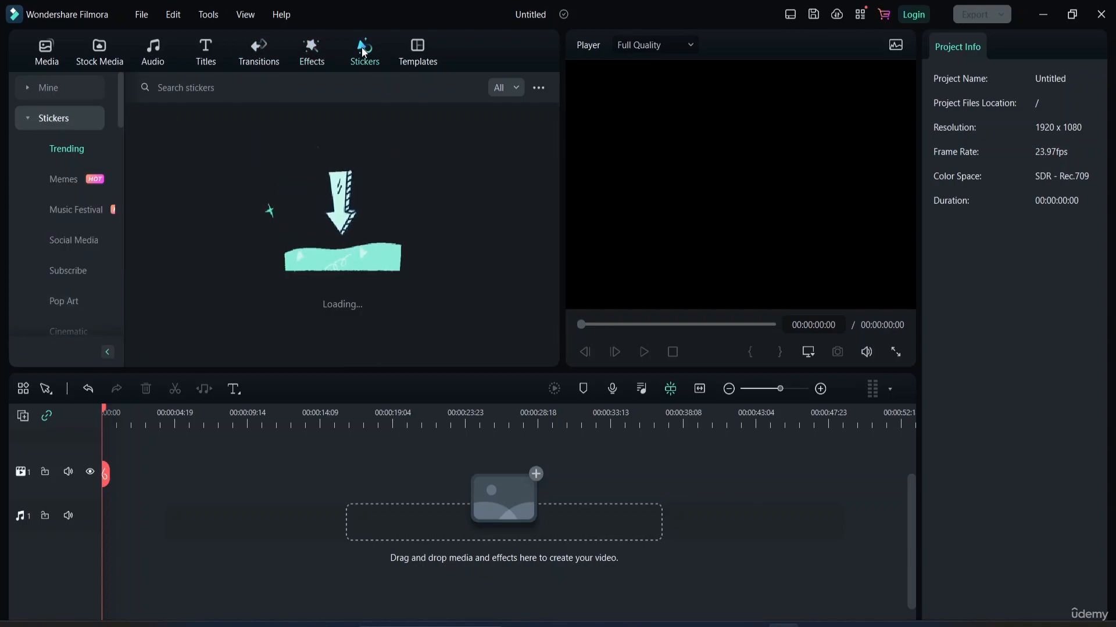
pyautogui.click(424, 58)
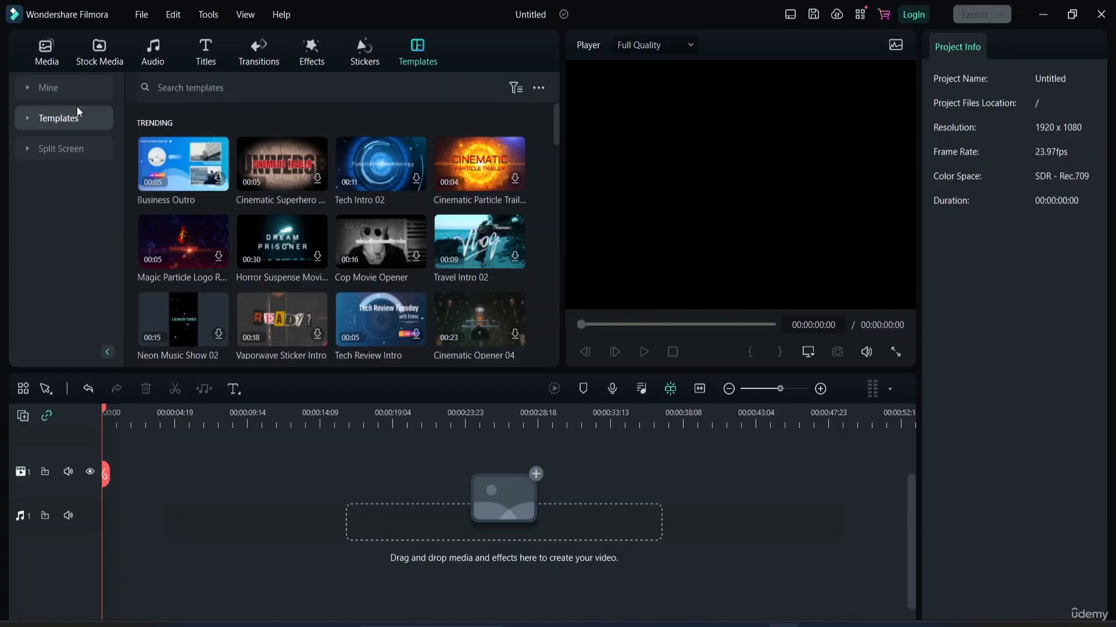
pyautogui.click(56, 149)
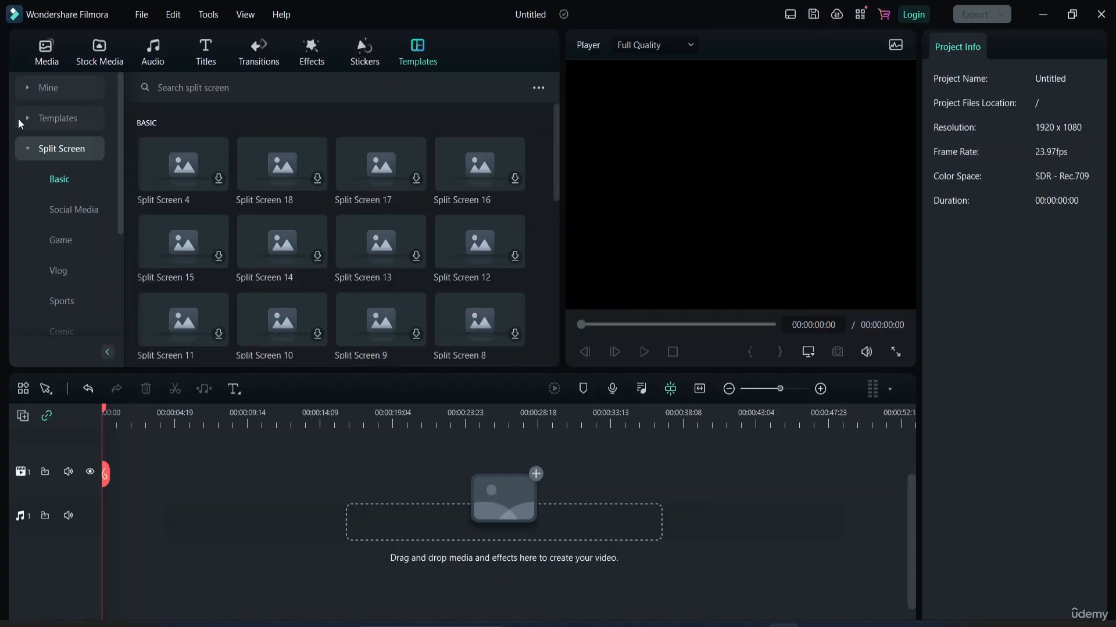
pyautogui.click(21, 151)
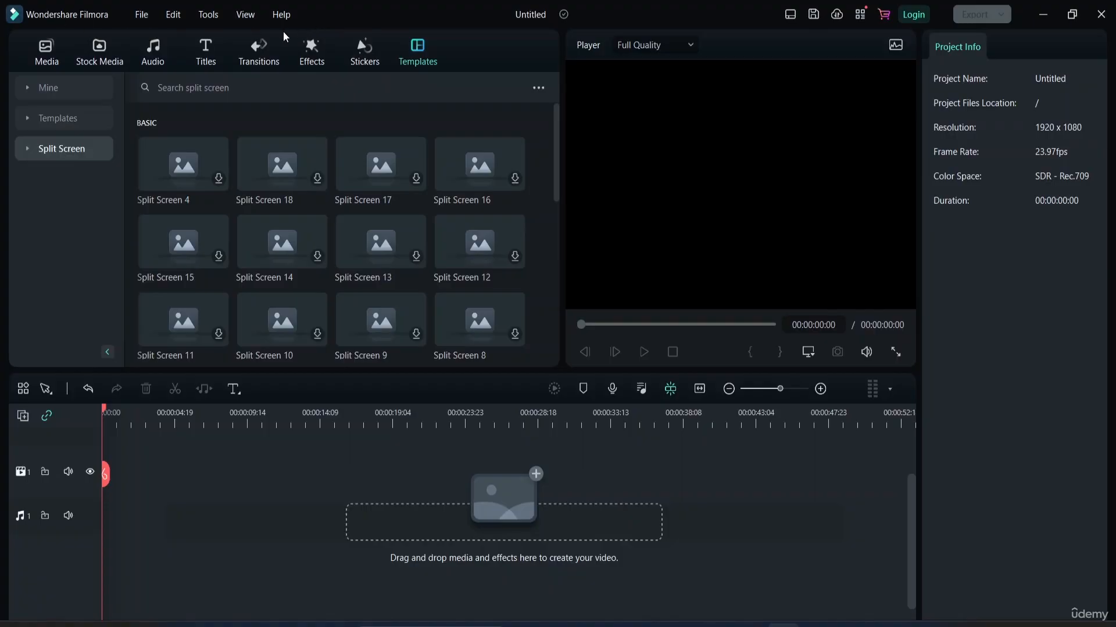
# Review the available File, Edit and Tools commands and return to the project's media folder.
pyautogui.click(142, 15)
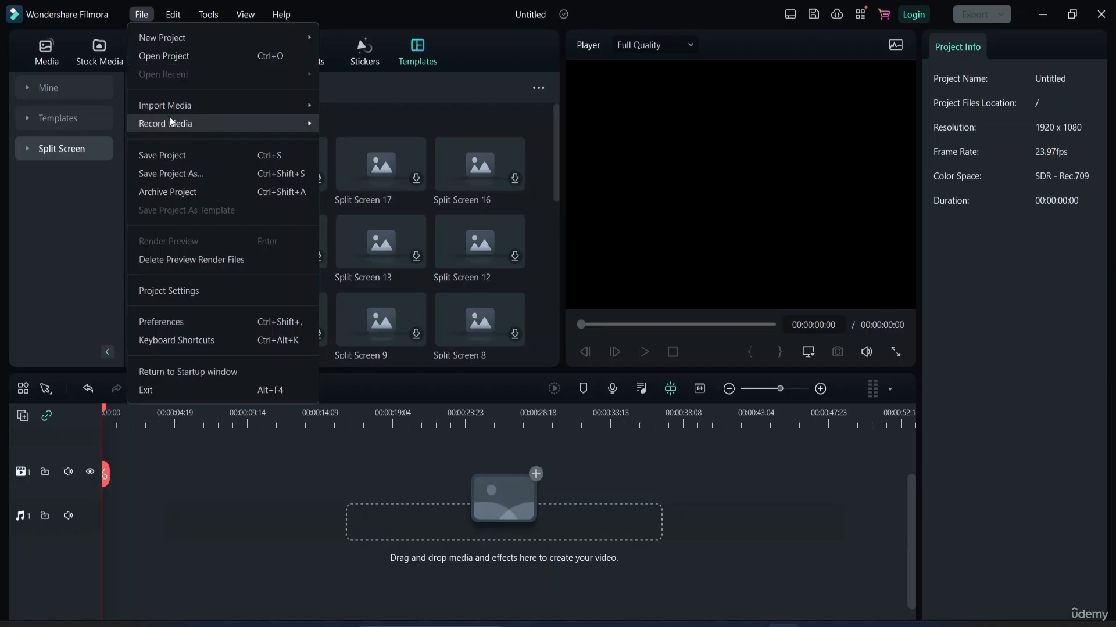
pyautogui.moveTo(171, 109)
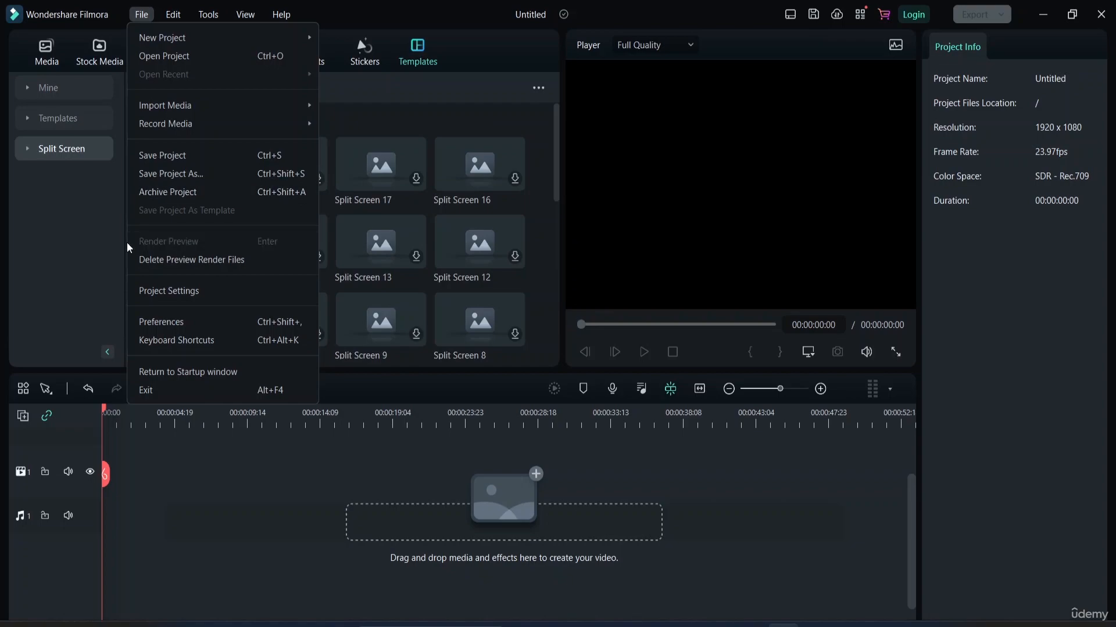
pyautogui.click(96, 246)
pyautogui.click(173, 16)
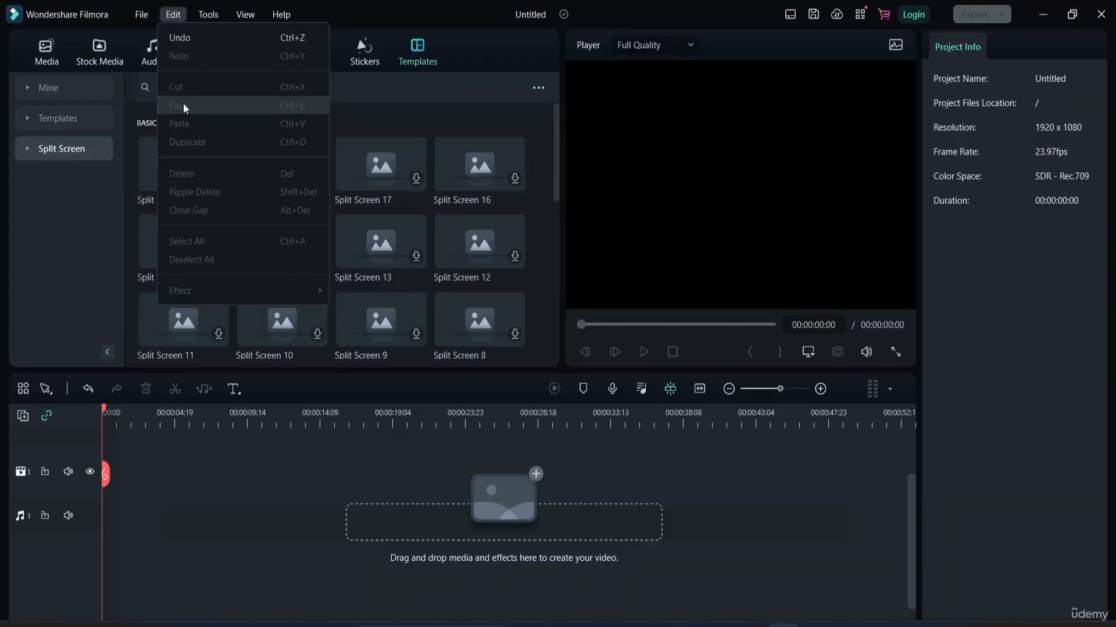
pyautogui.moveTo(212, 22)
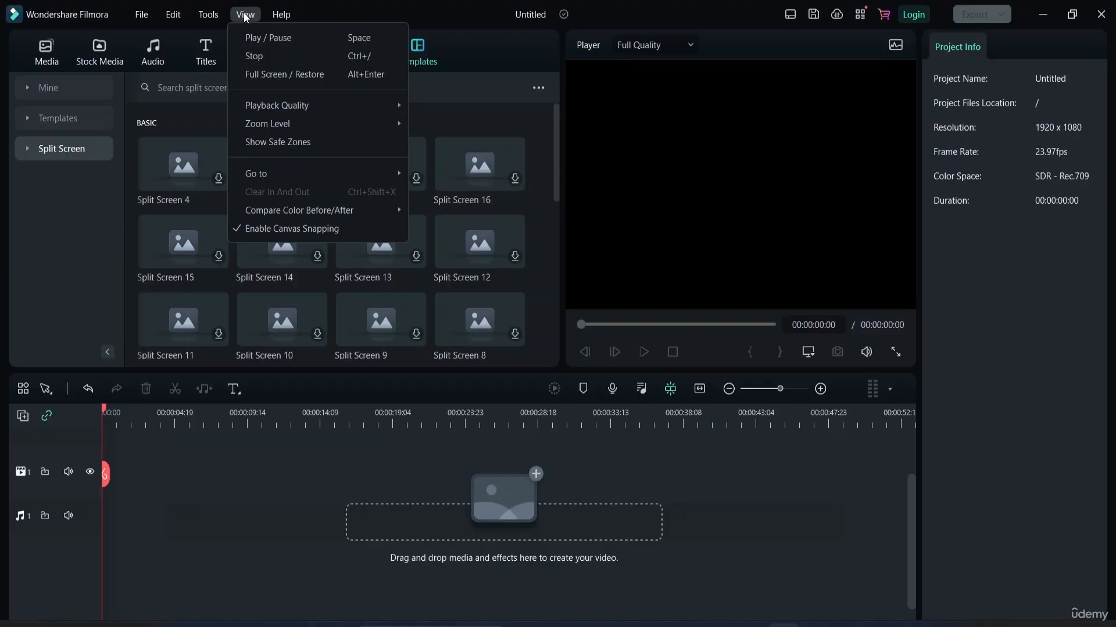
pyautogui.click(682, 173)
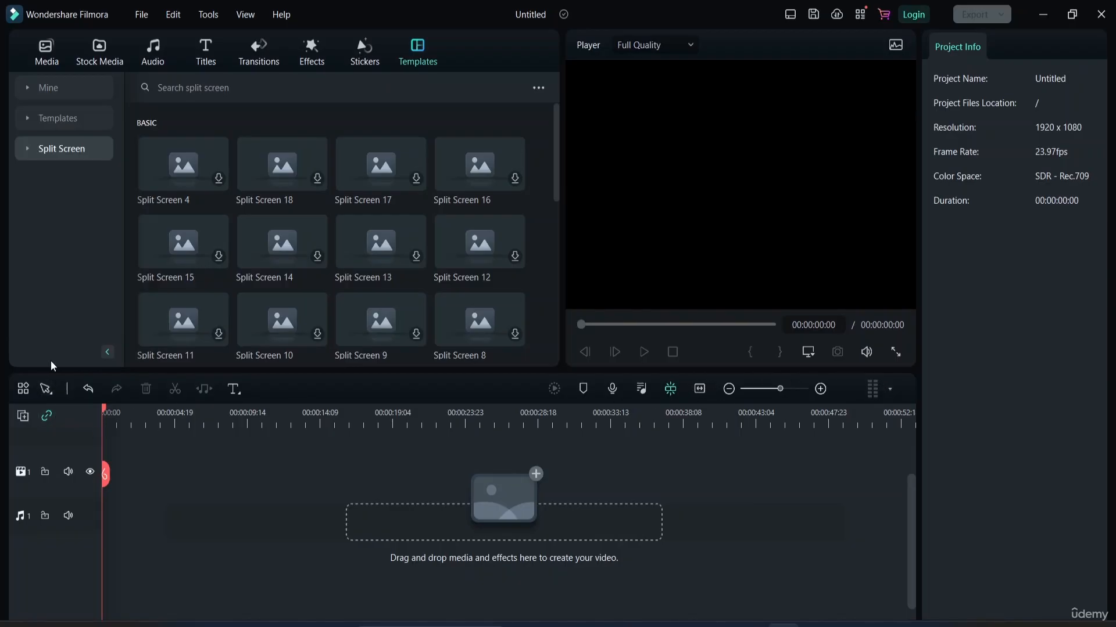
pyautogui.click(45, 52)
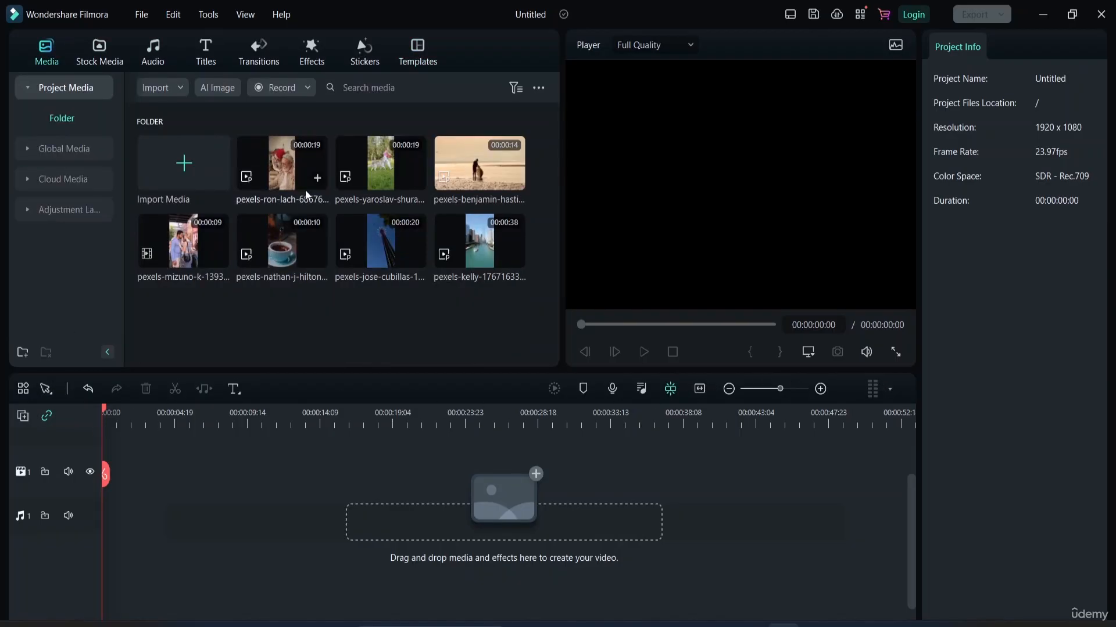
# Place the media folder's first clip at the start of video track 1, with the whole clip fitting within the timeline's visible range.
pyautogui.moveTo(283, 166); pyautogui.dragTo(128, 481)
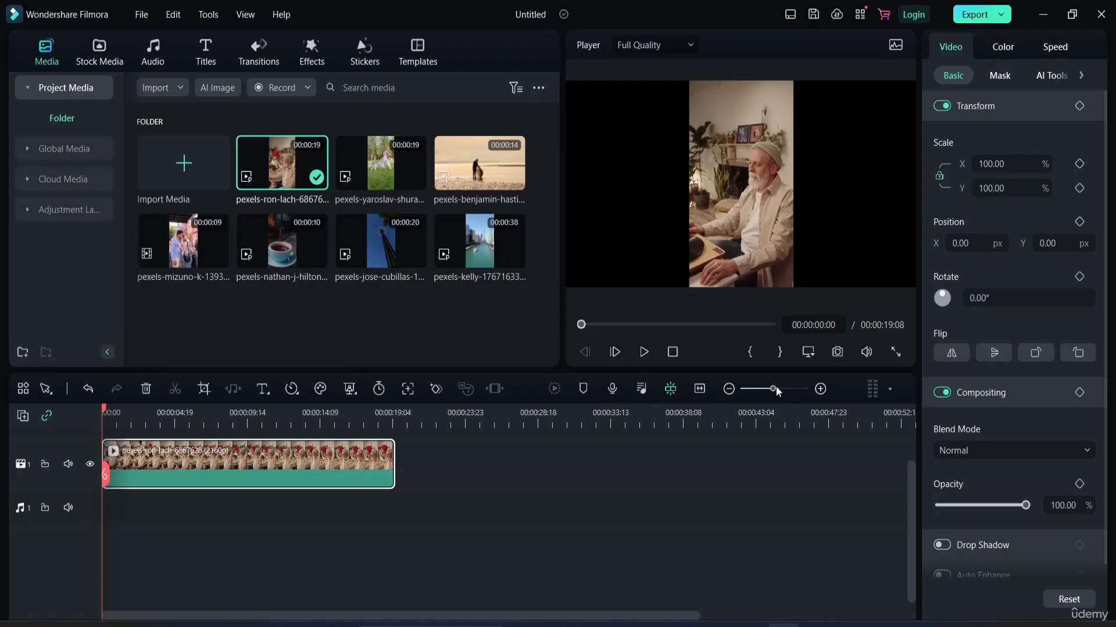
pyautogui.moveTo(772, 390); pyautogui.dragTo(783, 392)
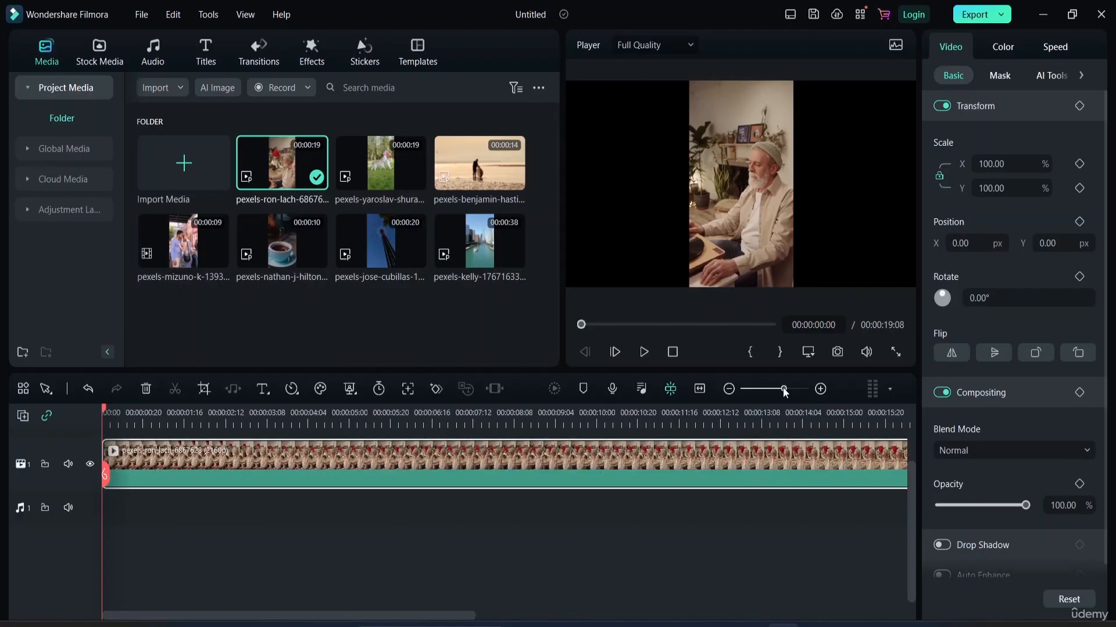
pyautogui.moveTo(783, 393); pyautogui.dragTo(779, 395)
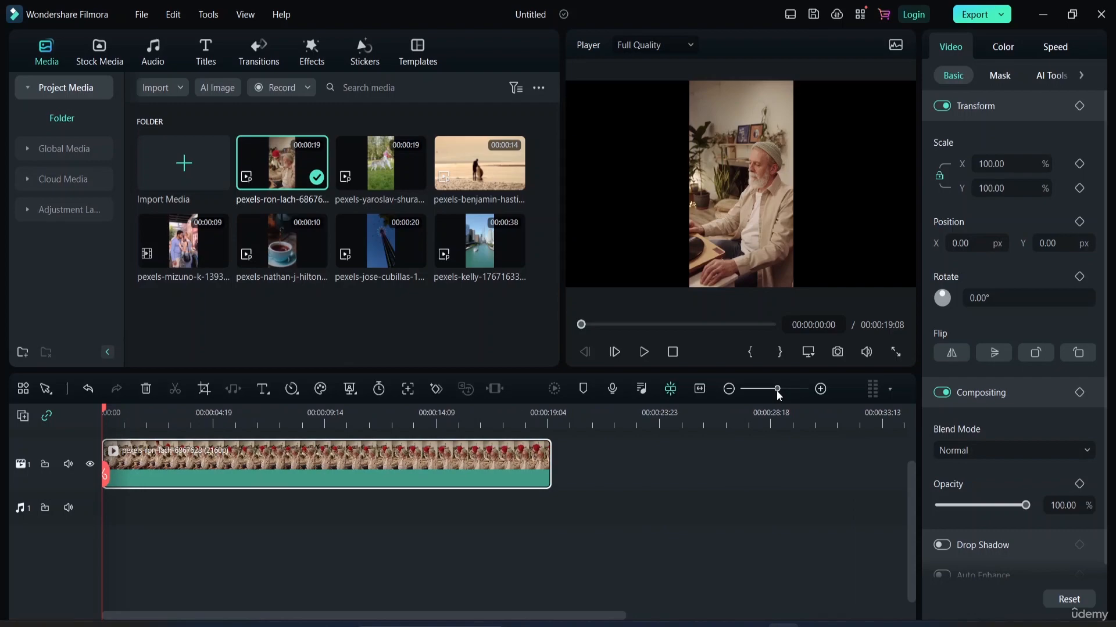
pyautogui.moveTo(778, 393); pyautogui.dragTo(752, 390)
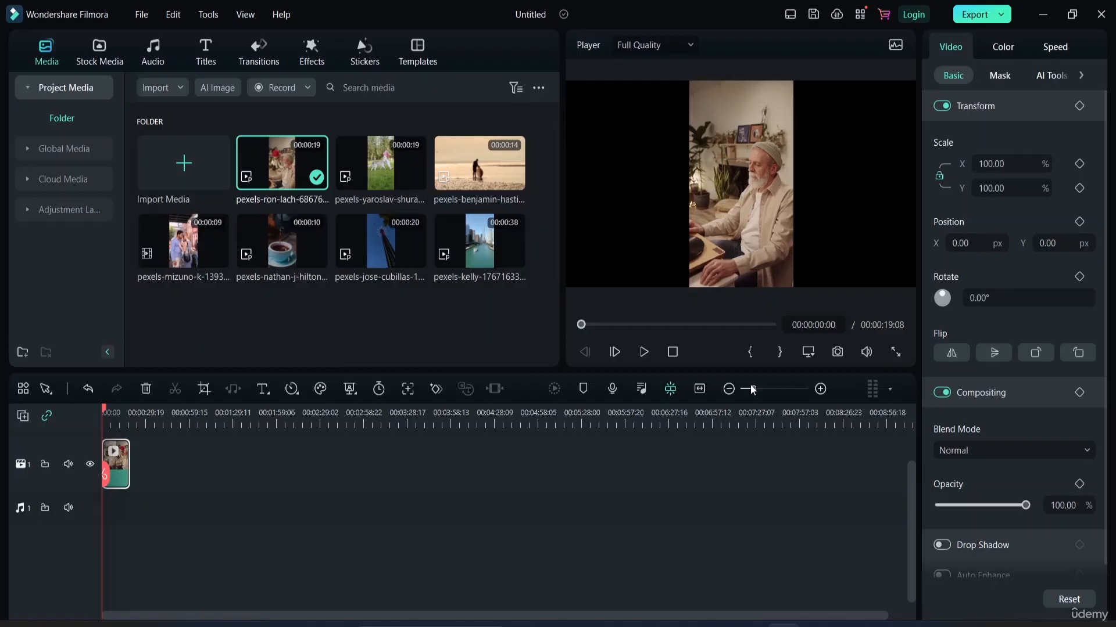
pyautogui.moveTo(755, 388); pyautogui.dragTo(778, 390)
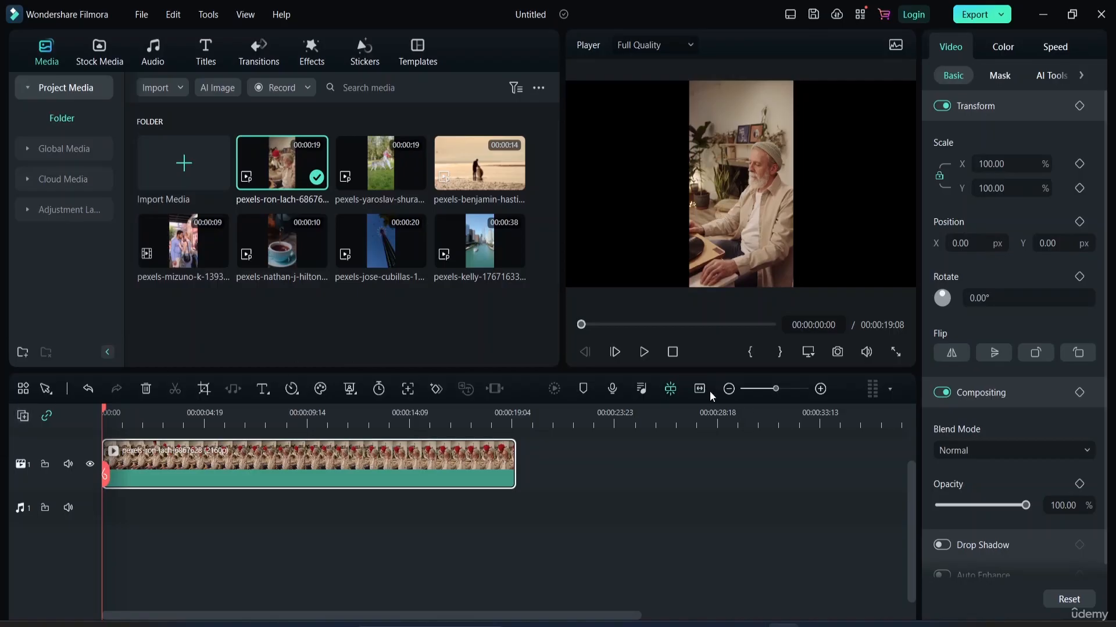
# Customize the timeline toolbar with Keyframing placed after Audio Stretch and Edit placed after Quick Text, and save the layout.
pyautogui.click(23, 388)
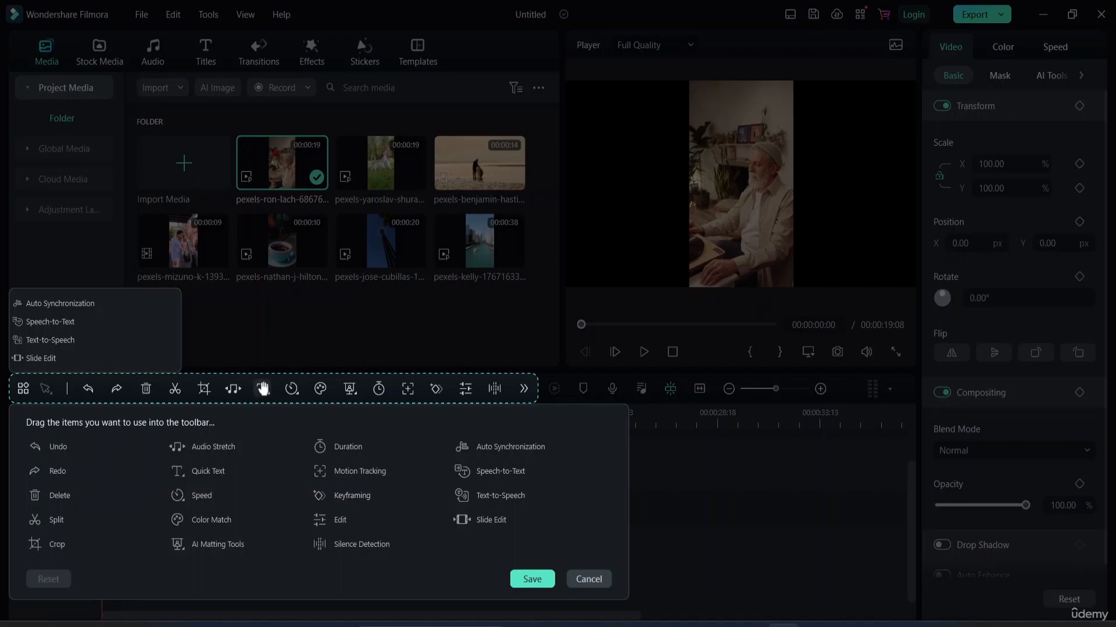
pyautogui.moveTo(325, 497); pyautogui.dragTo(268, 390)
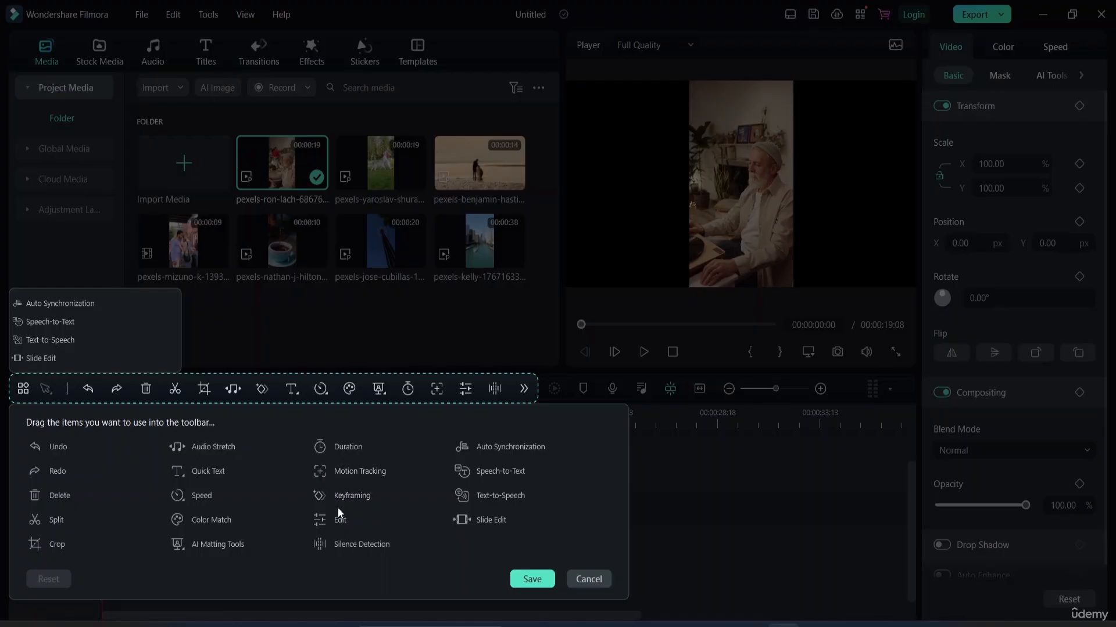
pyautogui.moveTo(334, 526); pyautogui.dragTo(318, 388)
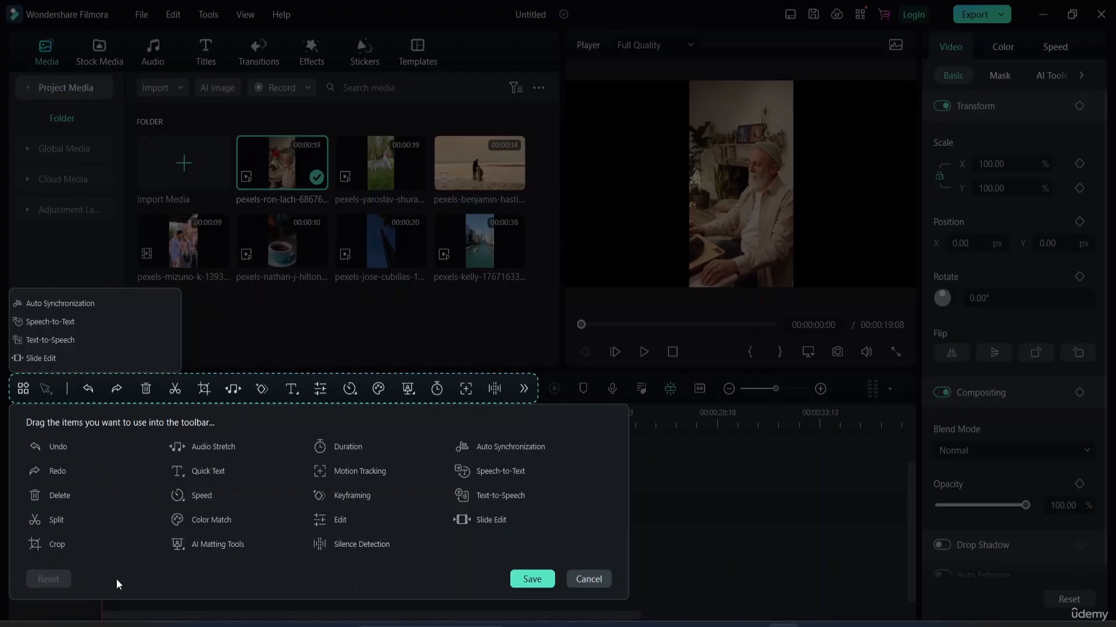
pyautogui.click(538, 579)
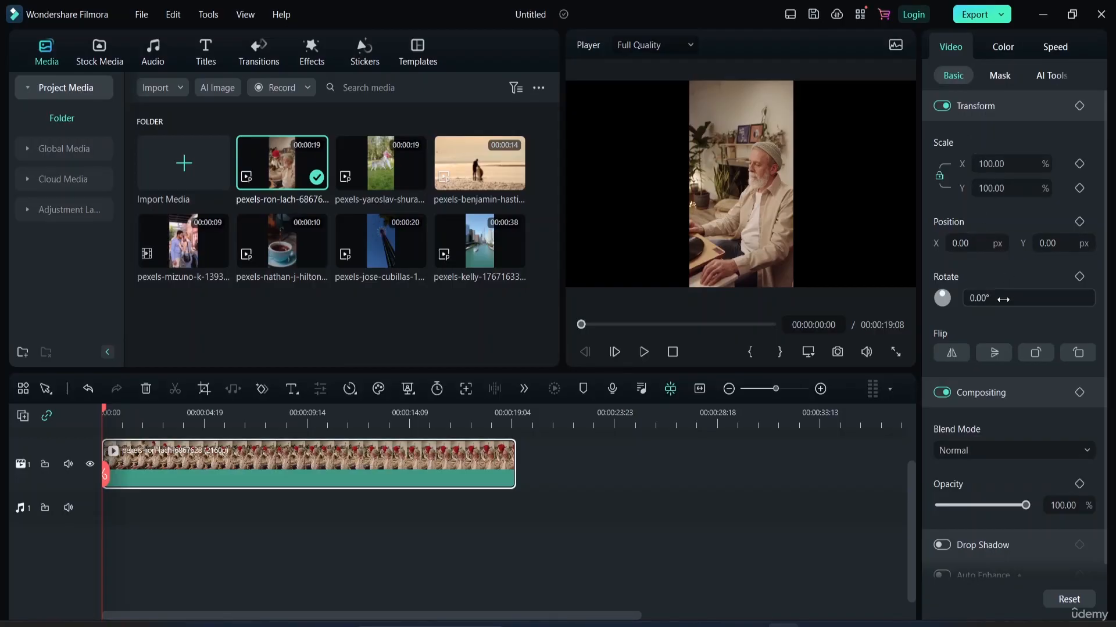
# Look through the clip's Basic, Mask and AI Tools video settings.
pyautogui.scroll(-1, 966, 430)
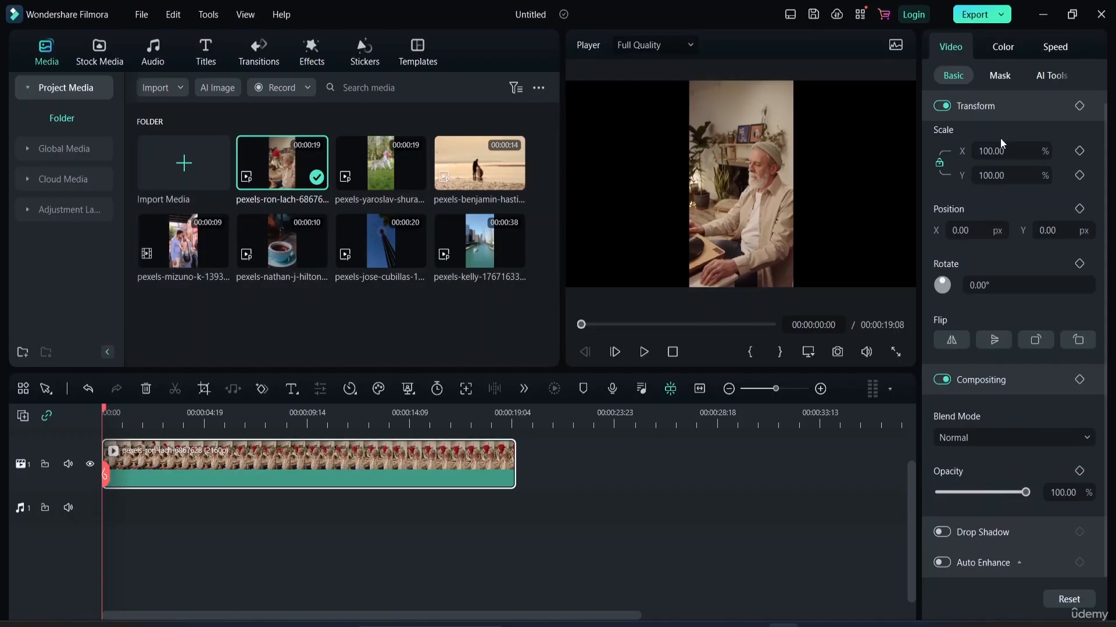
pyautogui.click(998, 75)
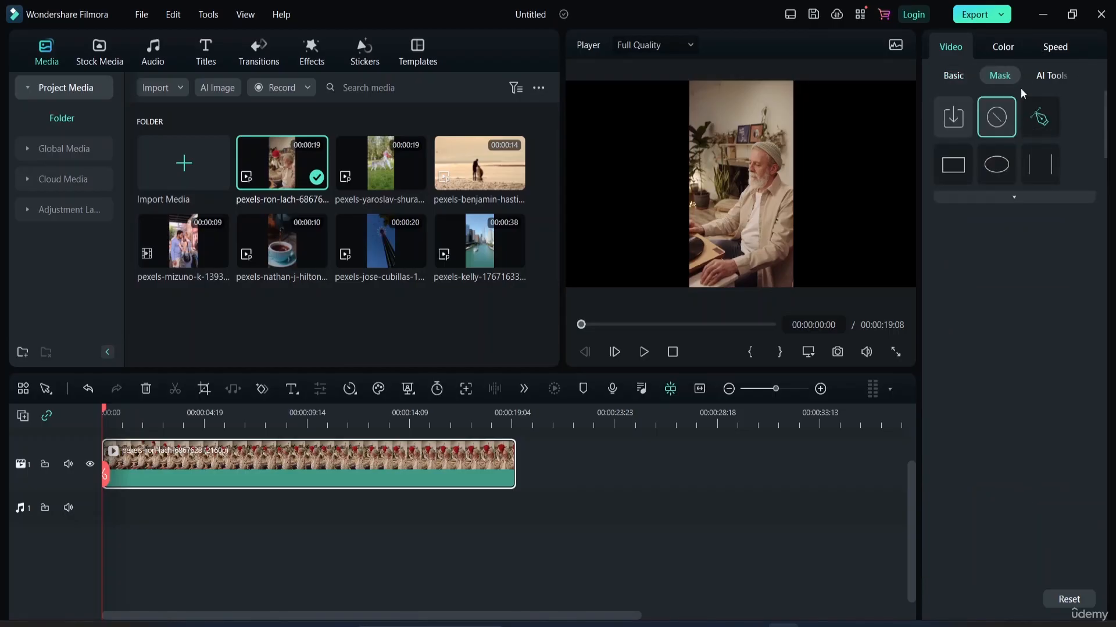
pyautogui.click(1056, 76)
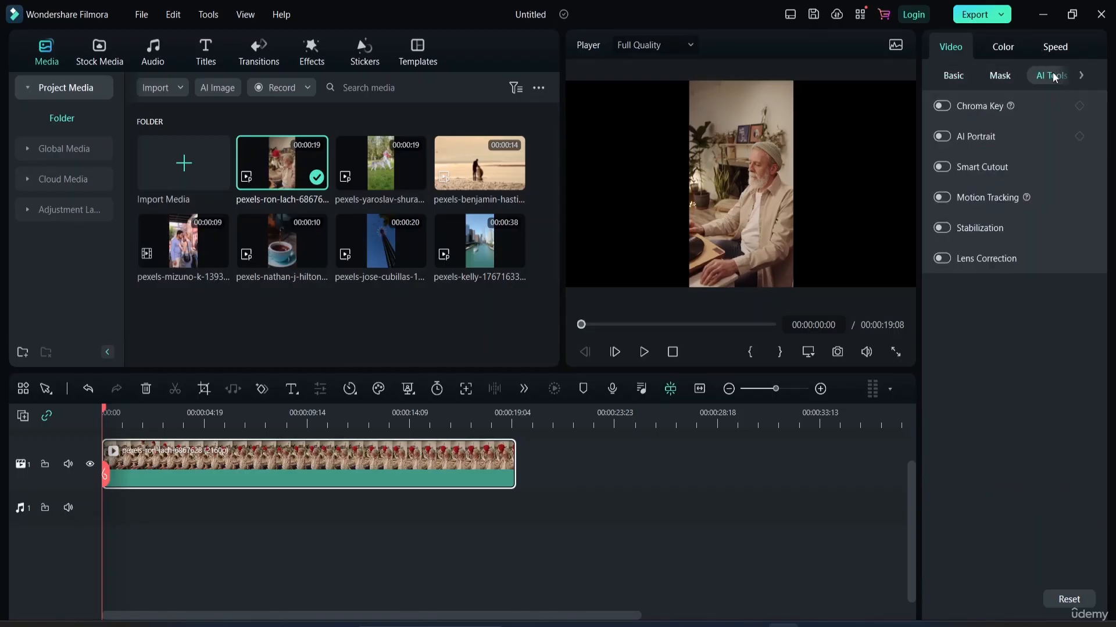
pyautogui.click(957, 78)
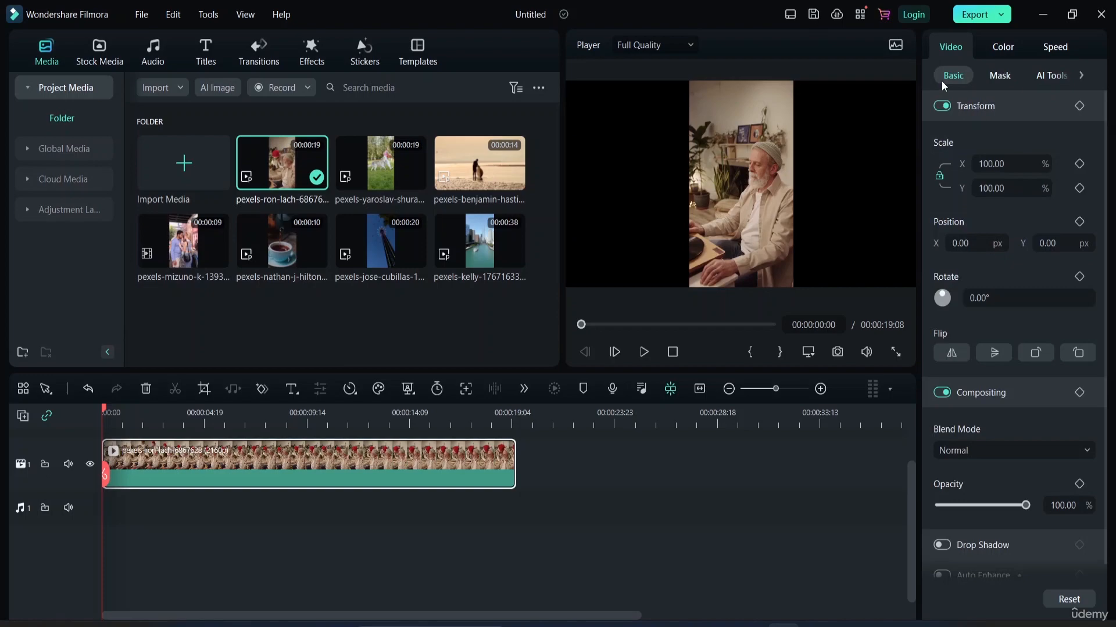
# Look over the clip's Color settings and try to view its Speed settings, dismissing the login requests.
pyautogui.click(1002, 46)
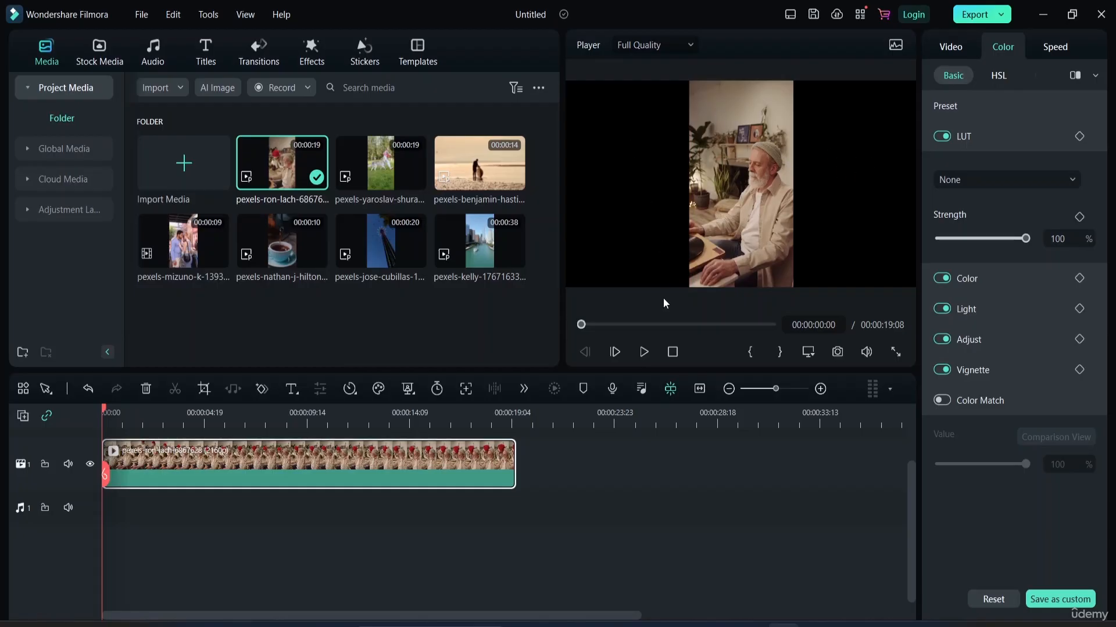
pyautogui.click(1047, 46)
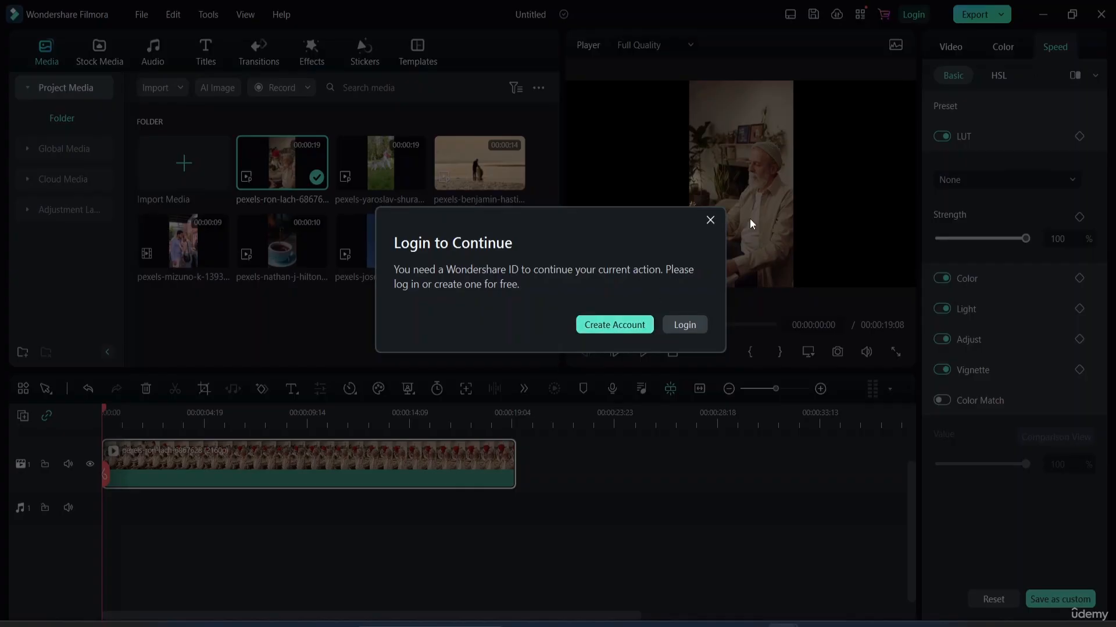
pyautogui.click(710, 220)
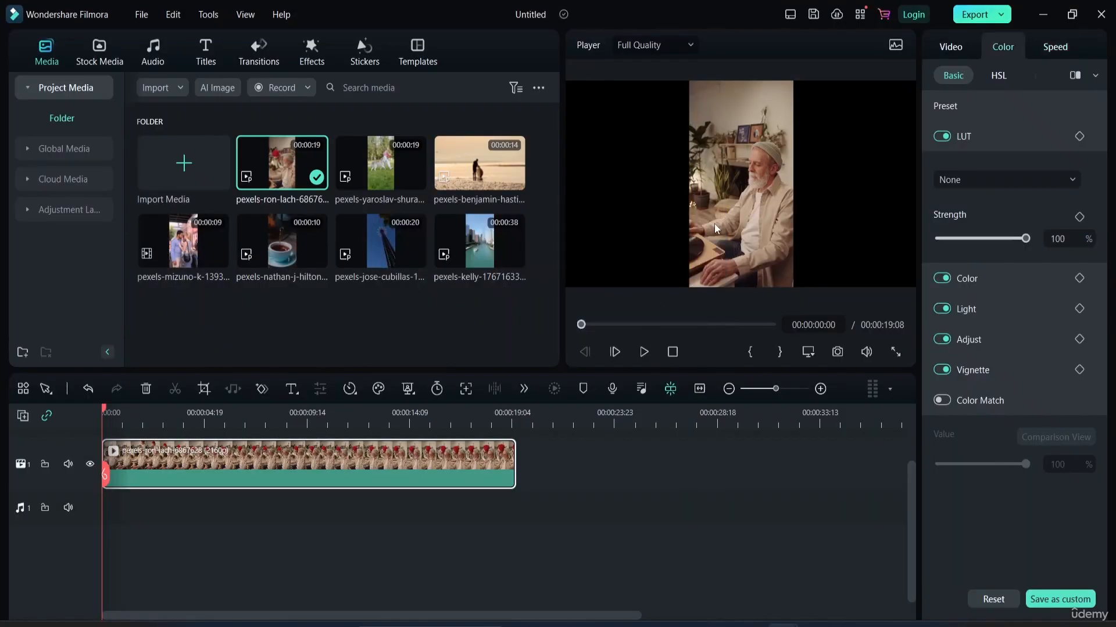
pyautogui.click(1057, 47)
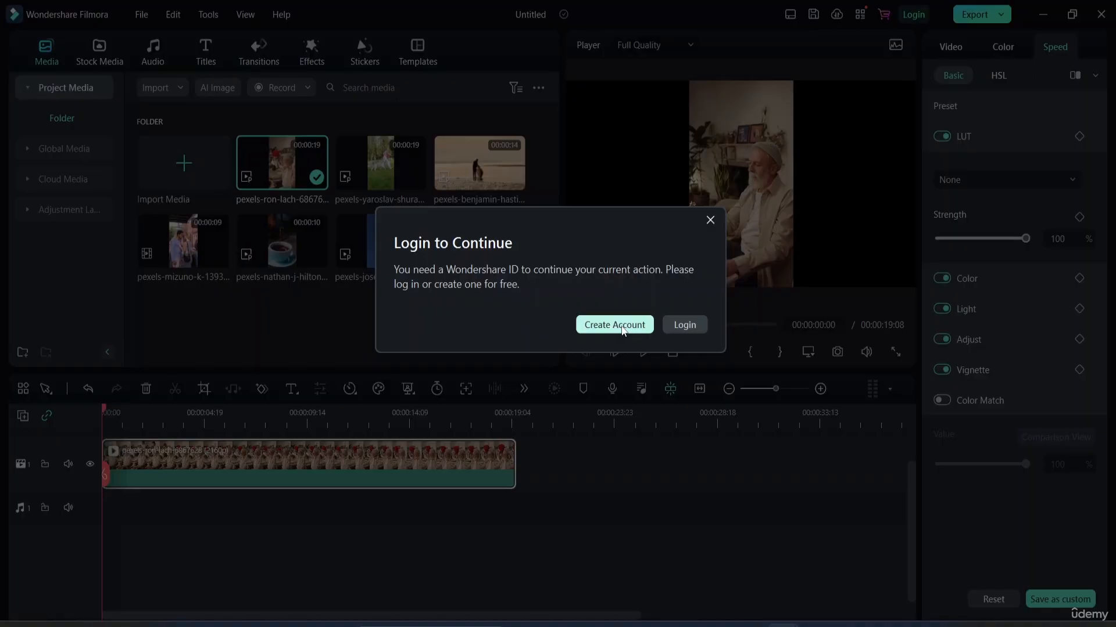
pyautogui.click(710, 220)
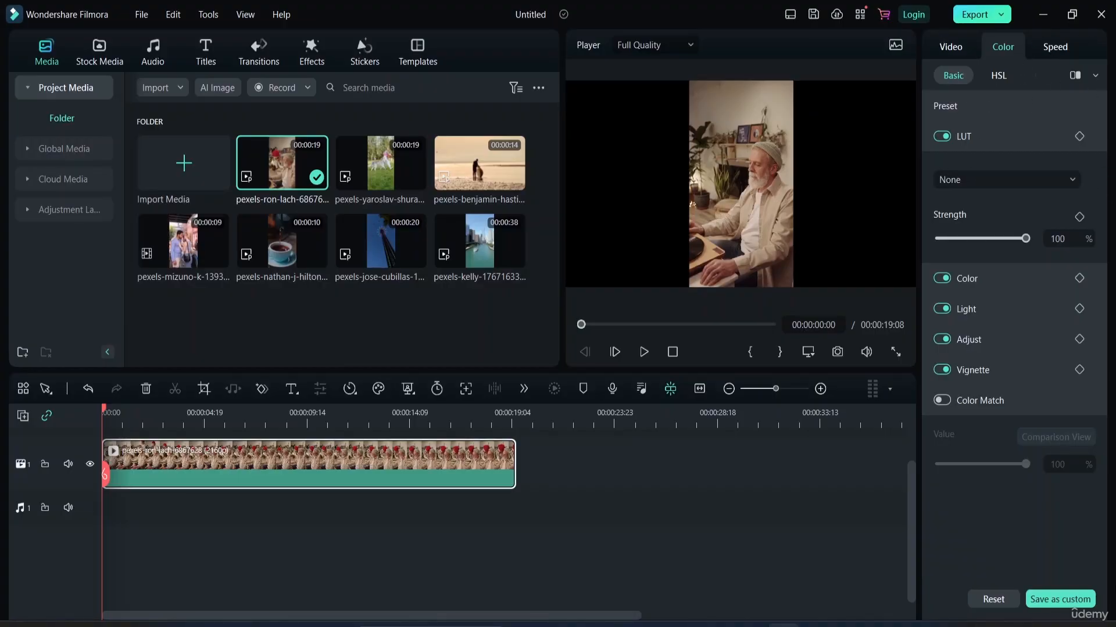
# Examine the clip's opacity control and the available blend modes in its basic video settings, and deselect the clip.
pyautogui.click(959, 48)
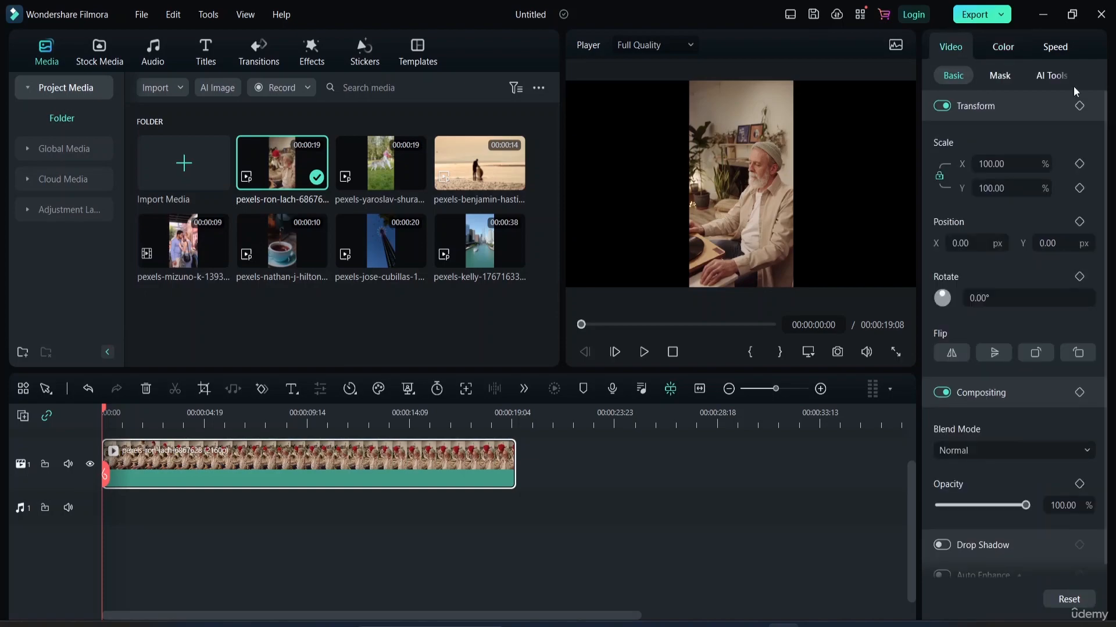
pyautogui.scroll(-1, 968, 364)
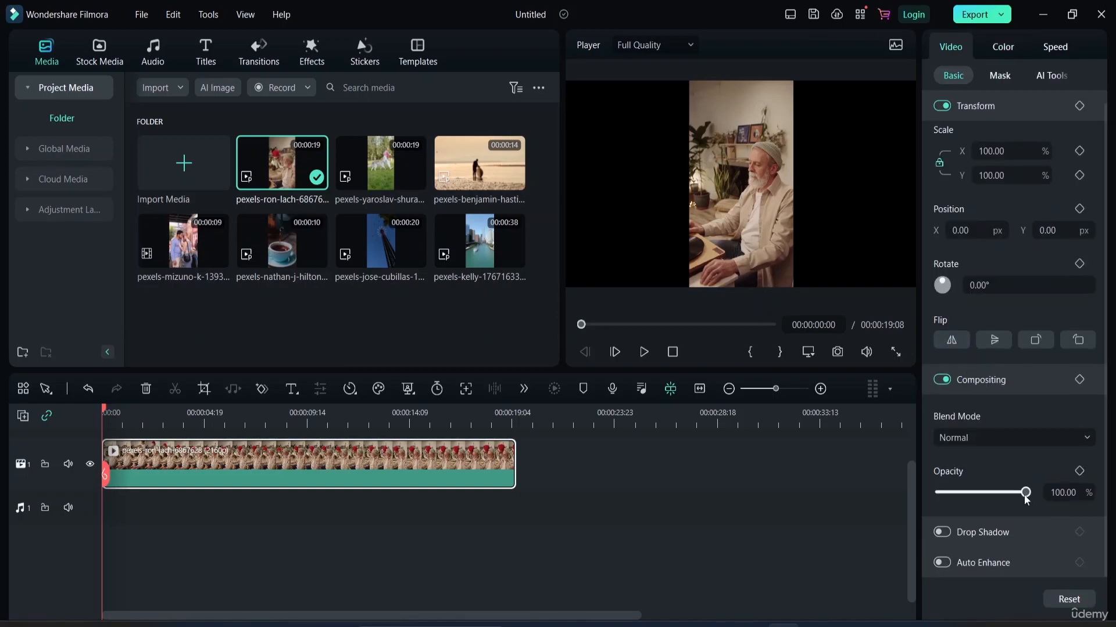
pyautogui.moveTo(1026, 494)
pyautogui.mouseDown()
pyautogui.moveTo(950, 503)
pyautogui.moveTo(1031, 514)
pyautogui.mouseUp()
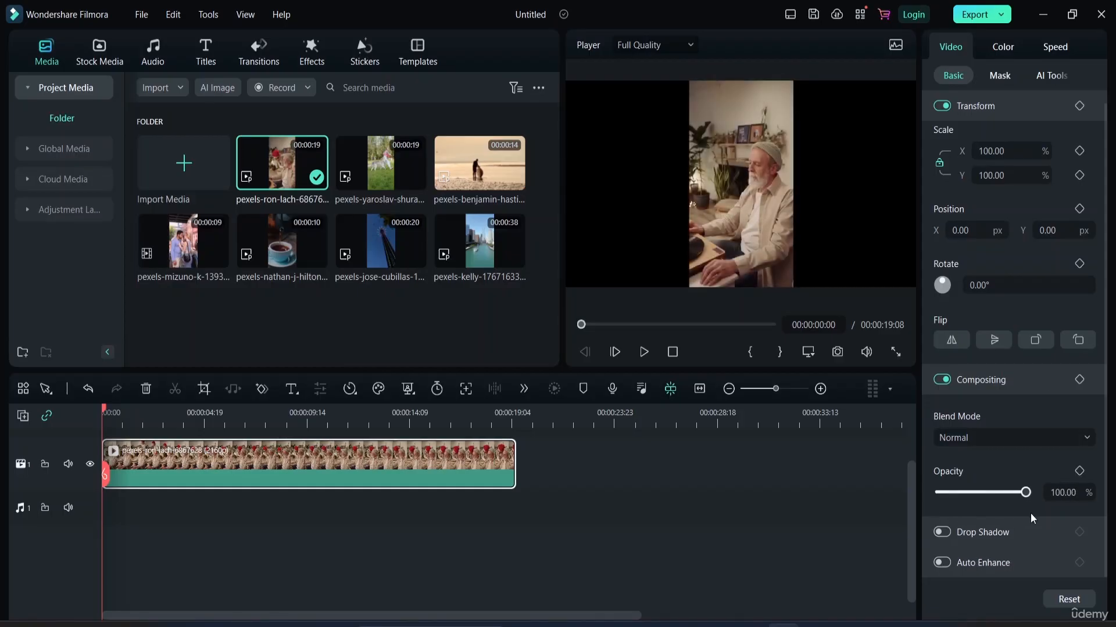
pyautogui.click(1079, 438)
pyautogui.scroll(-1, 988, 246)
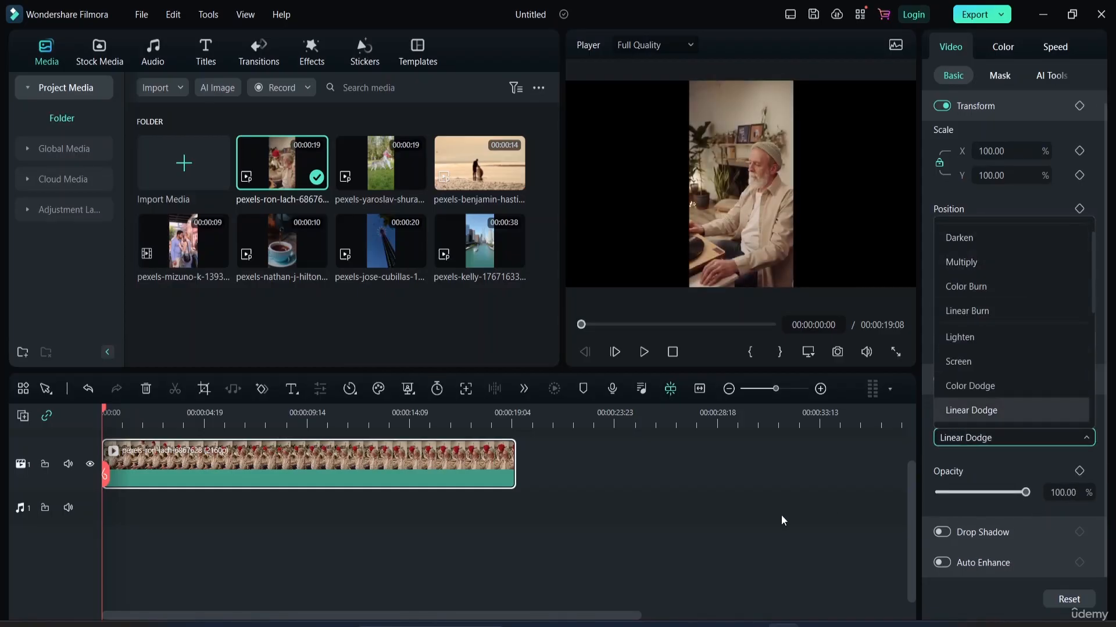
pyautogui.click(758, 534)
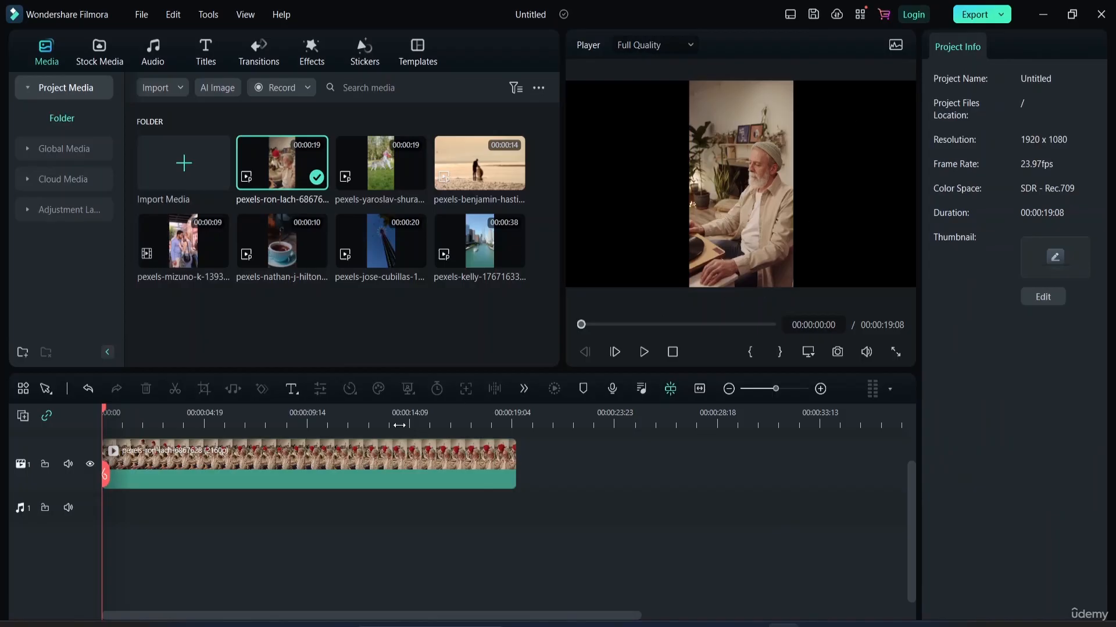
# Select the clip on the timeline and preview its opening second.
pyautogui.click(342, 473)
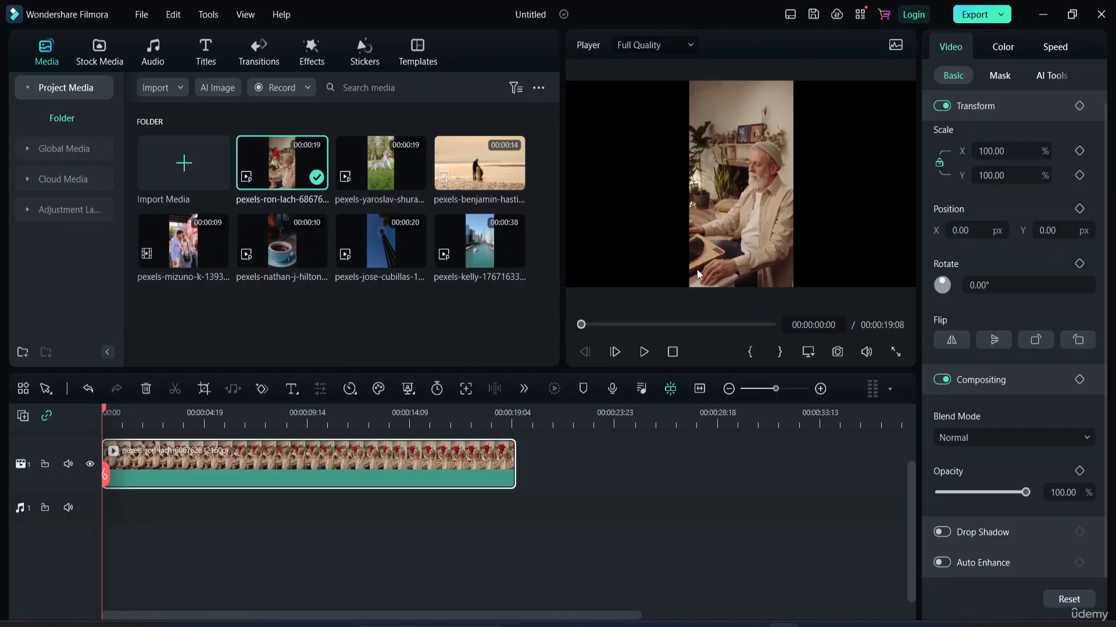
pyautogui.click(642, 352)
pyautogui.click(645, 352)
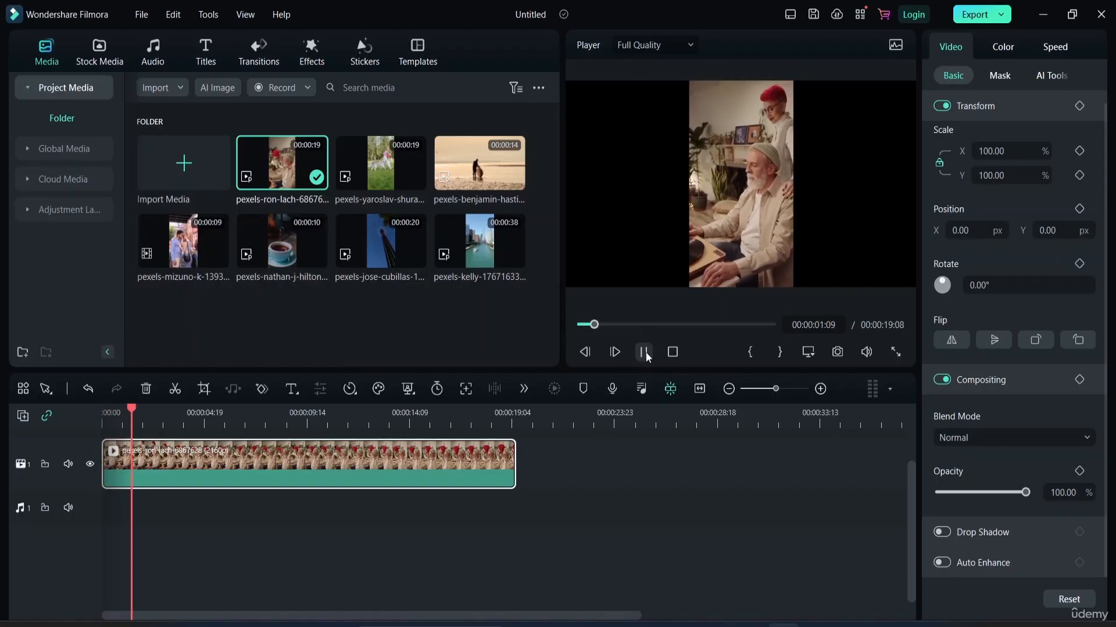
# Preview the clip at 15.13% opacity from the start, and reset the opacity to compare it with normal playback.
pyautogui.moveTo(1035, 493); pyautogui.dragTo(952, 493)
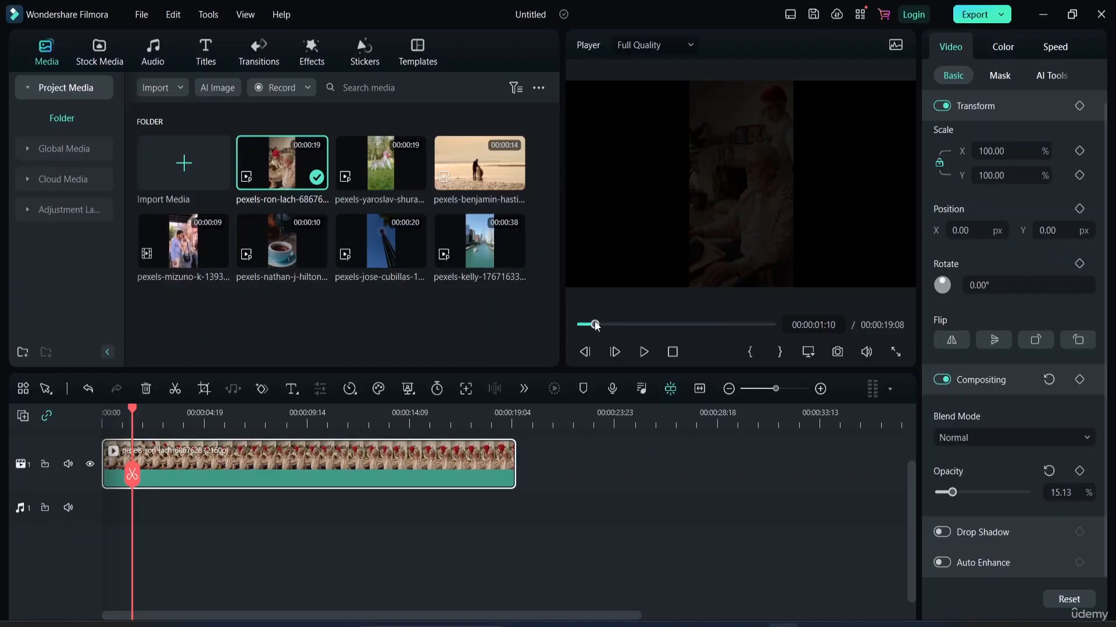
pyautogui.moveTo(595, 324); pyautogui.dragTo(478, 333)
pyautogui.click(639, 352)
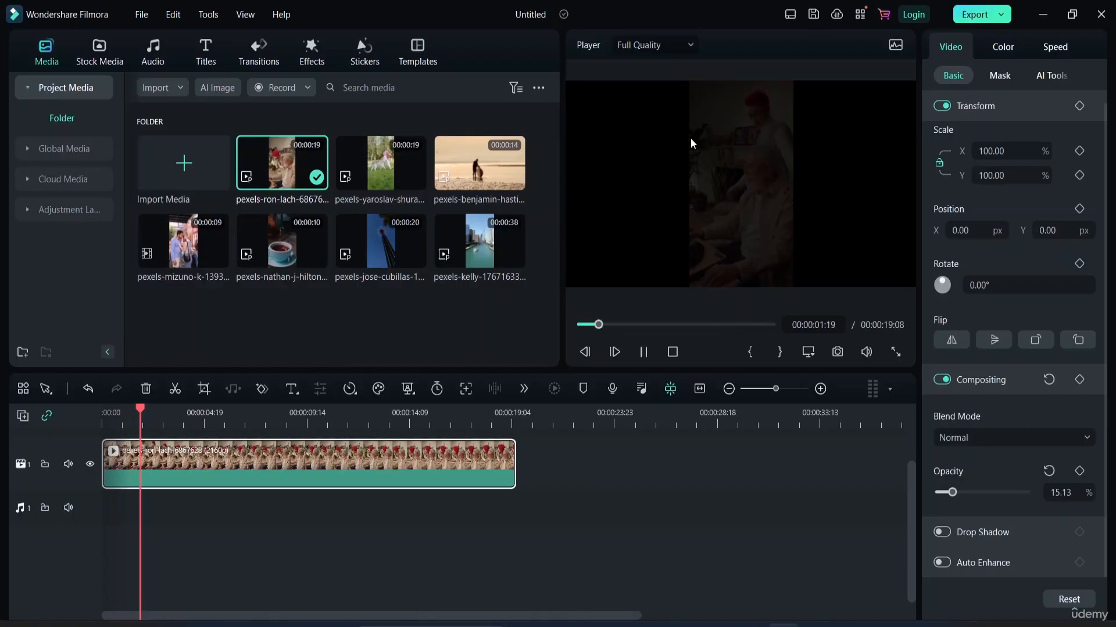
pyautogui.click(643, 352)
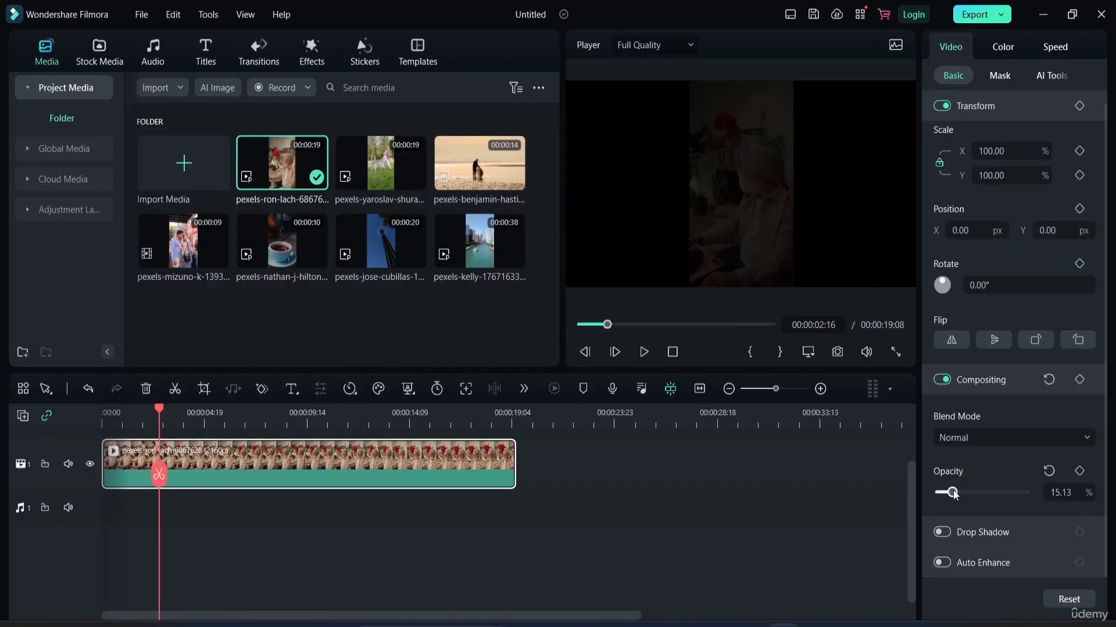
pyautogui.click(1048, 471)
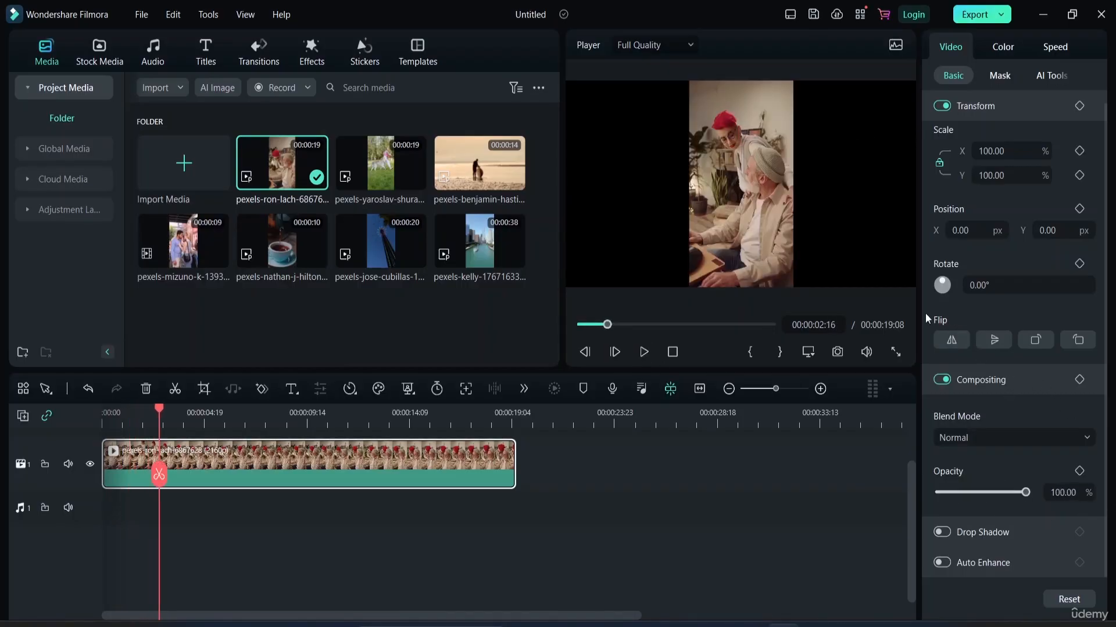
pyautogui.click(643, 352)
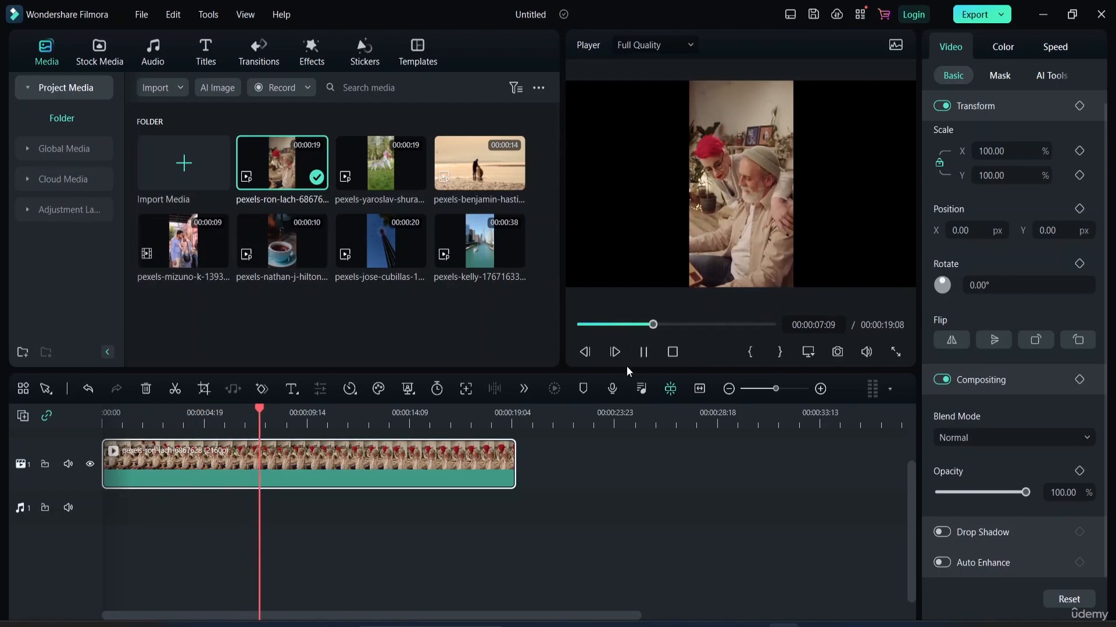
pyautogui.click(643, 351)
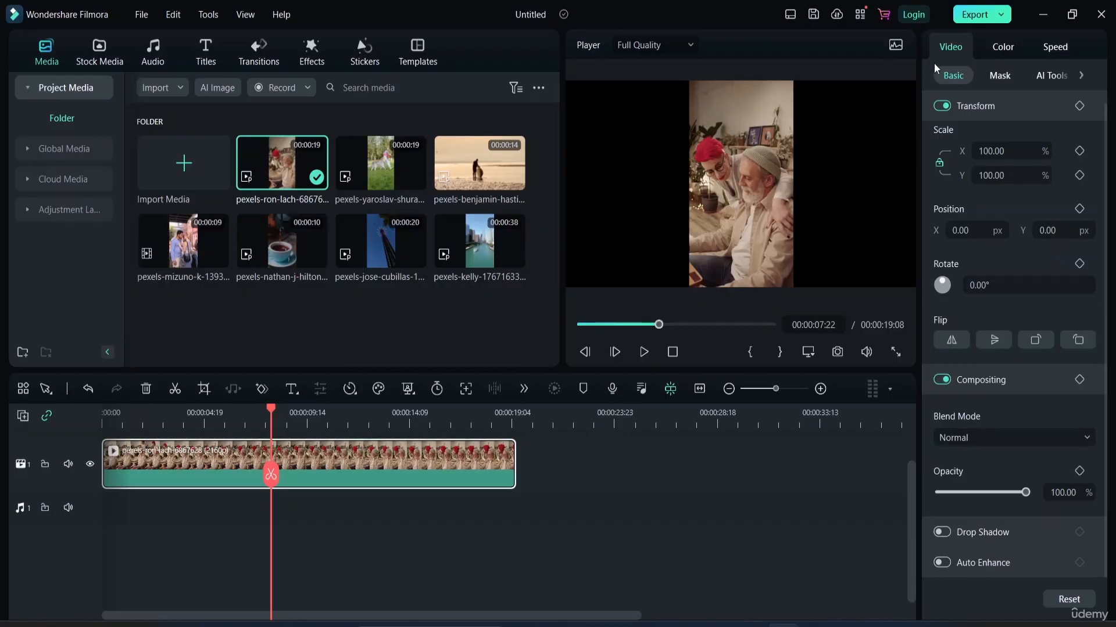
# Check the preview's histogram through to the clip's last frame, hide it and return the playhead to the start.
pyautogui.click(894, 49)
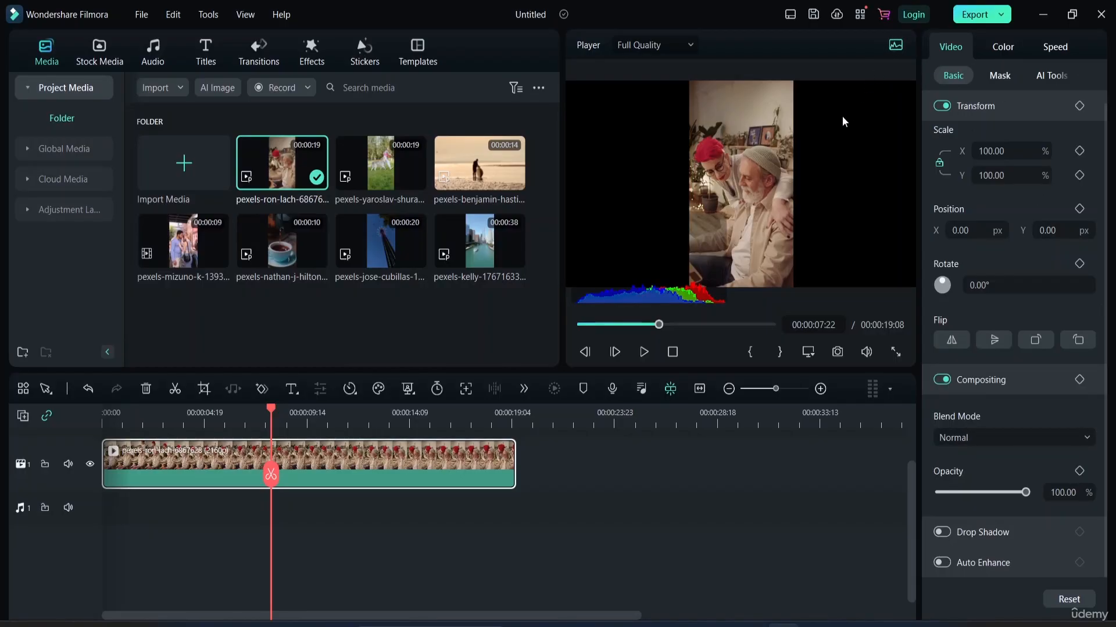
pyautogui.moveTo(658, 325); pyautogui.dragTo(779, 328)
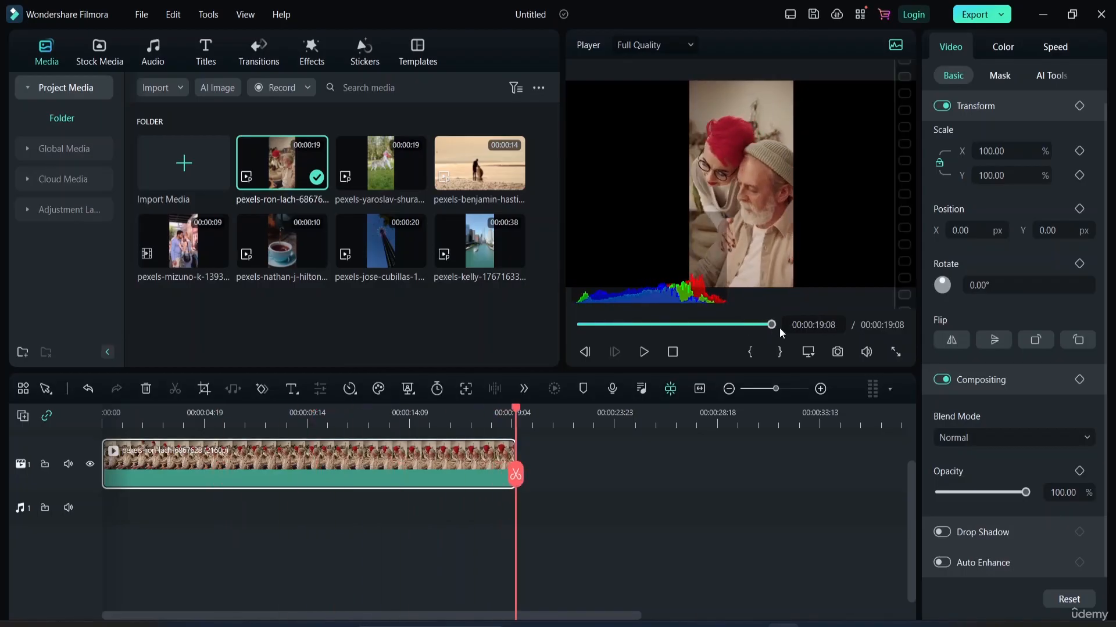
pyautogui.click(893, 48)
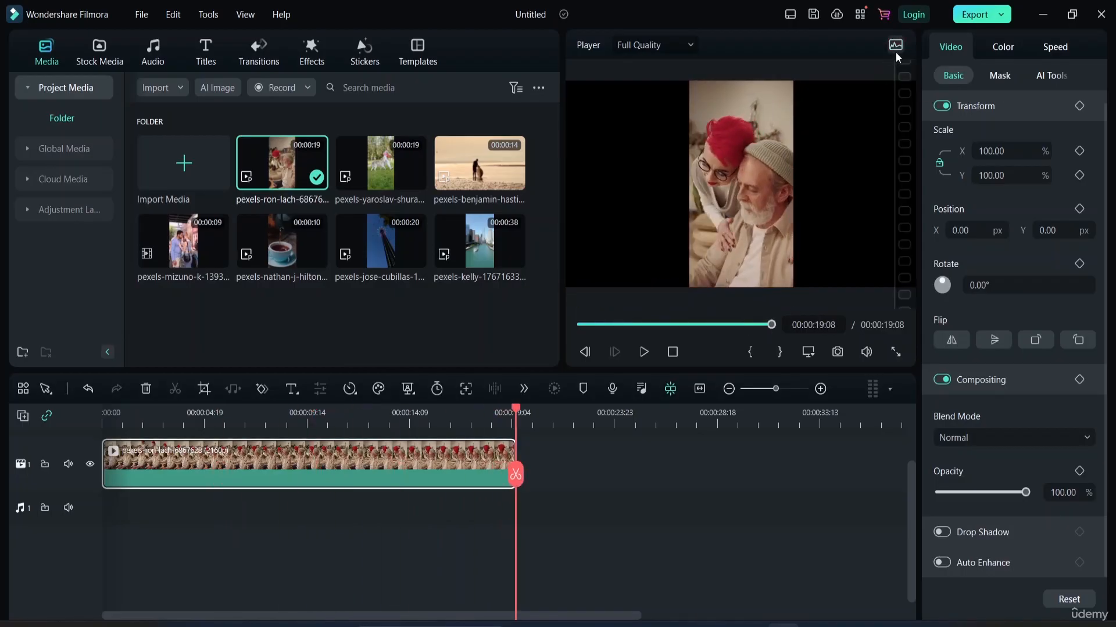
pyautogui.click(578, 325)
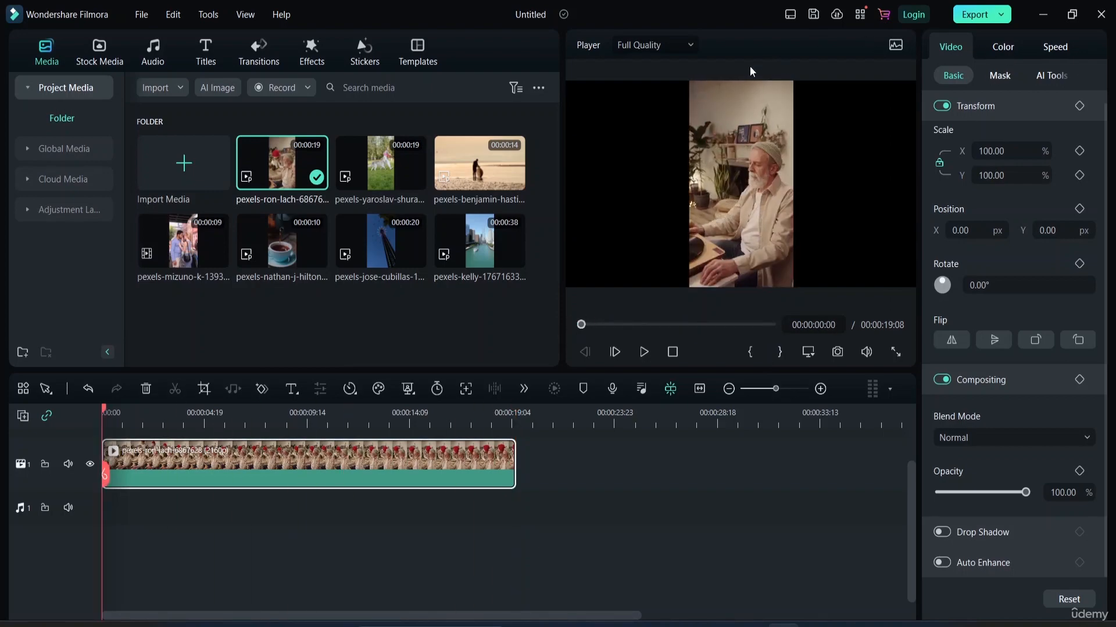
# Examine the player's available playback quality options, keeping Full Quality.
pyautogui.click(694, 46)
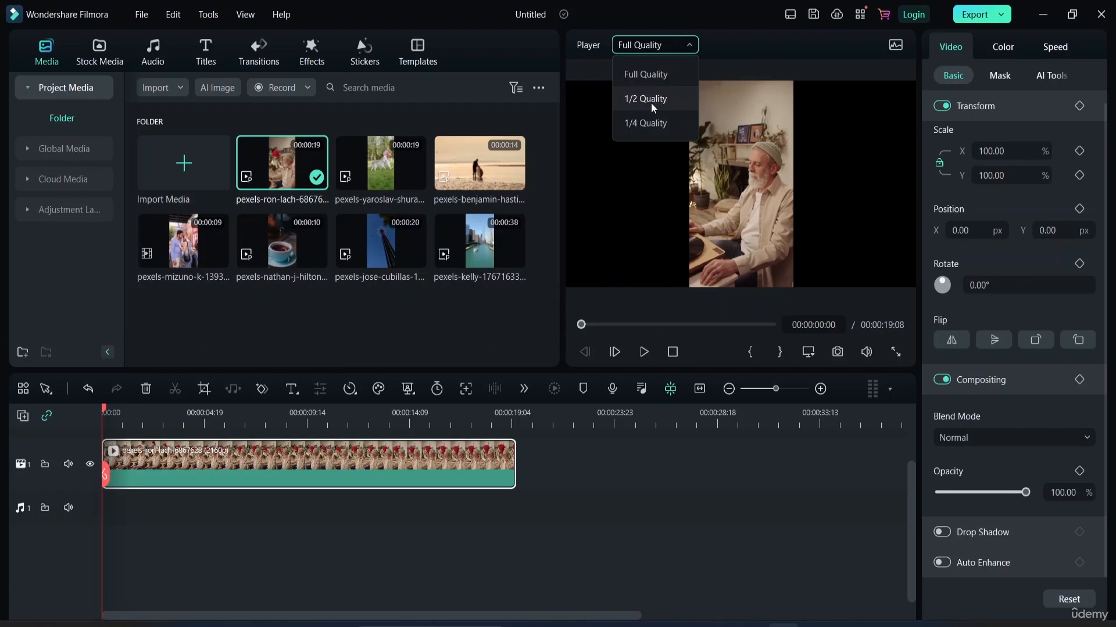
pyautogui.click(847, 93)
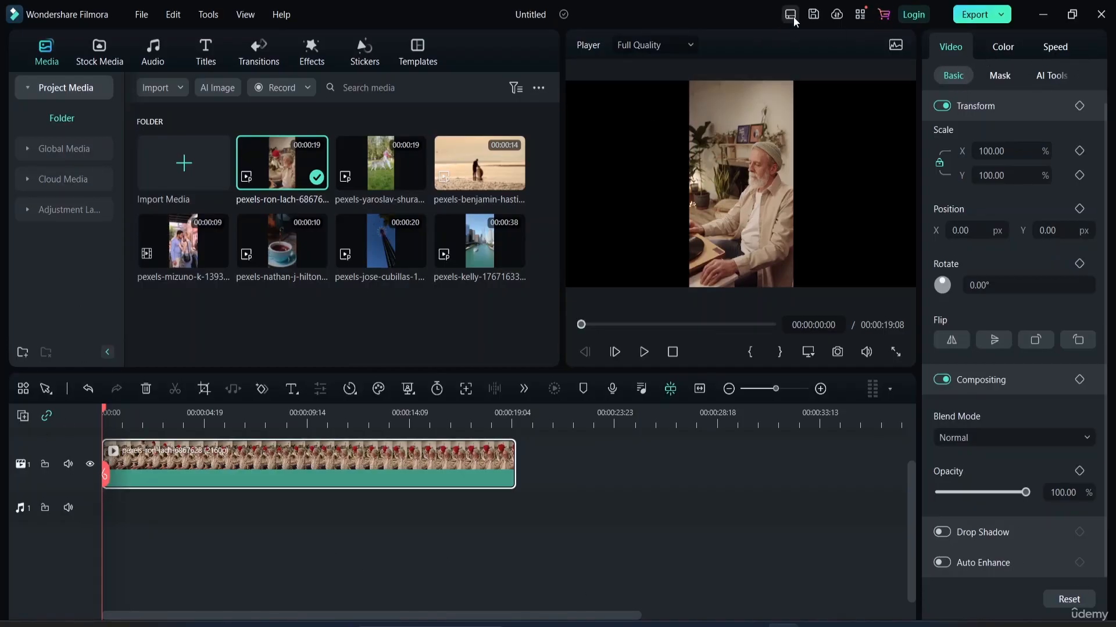
# Examine the available export options and deselect the clip on the timeline.
pyautogui.click(1006, 17)
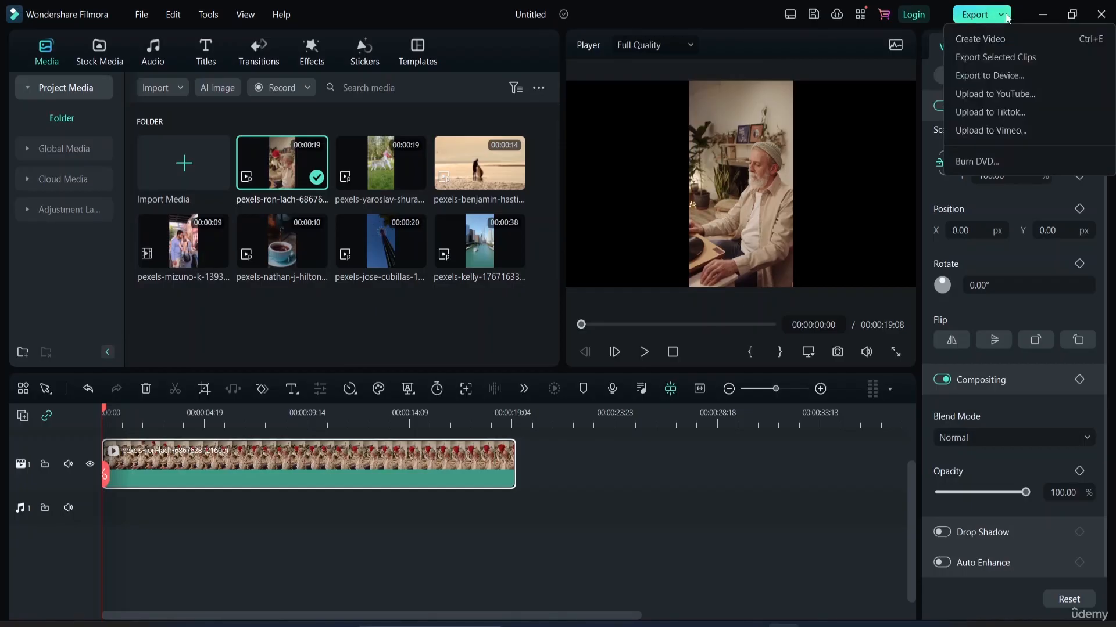
pyautogui.click(1006, 17)
pyautogui.click(1001, 18)
pyautogui.click(664, 431)
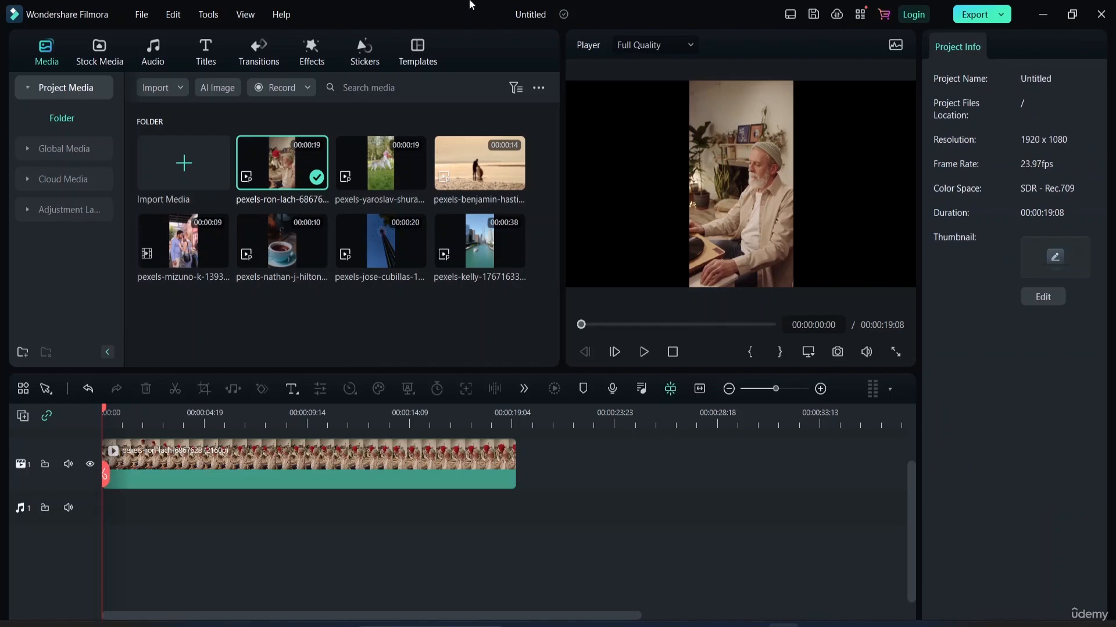
# Try the Timeline and Short Video workspace layouts, and restore the Default layout.
pyautogui.click(791, 16)
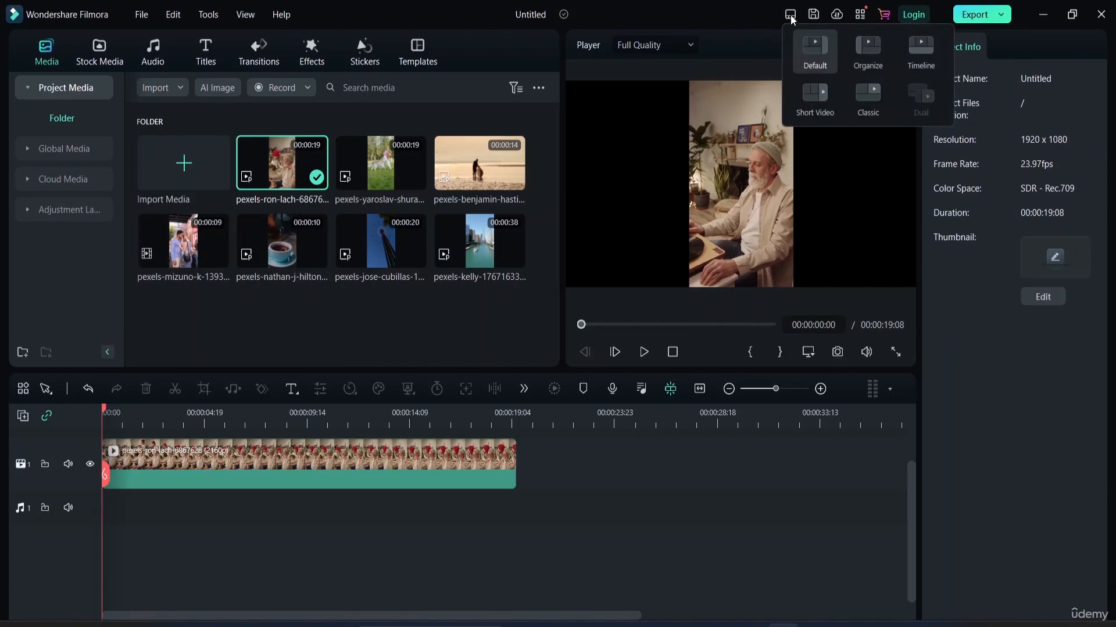
pyautogui.click(920, 51)
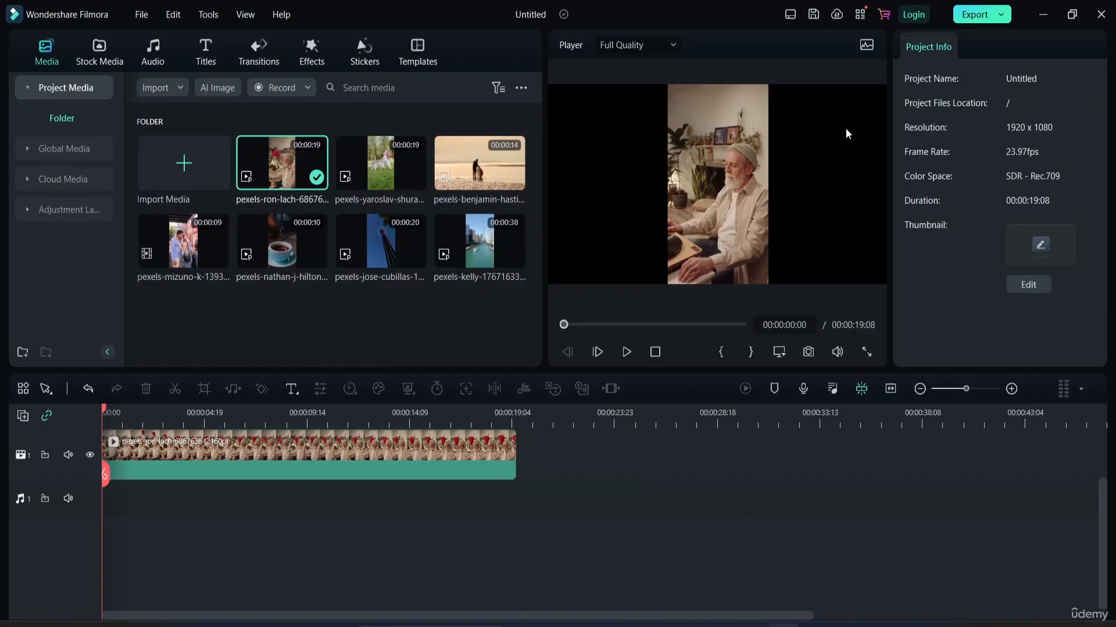
pyautogui.click(795, 17)
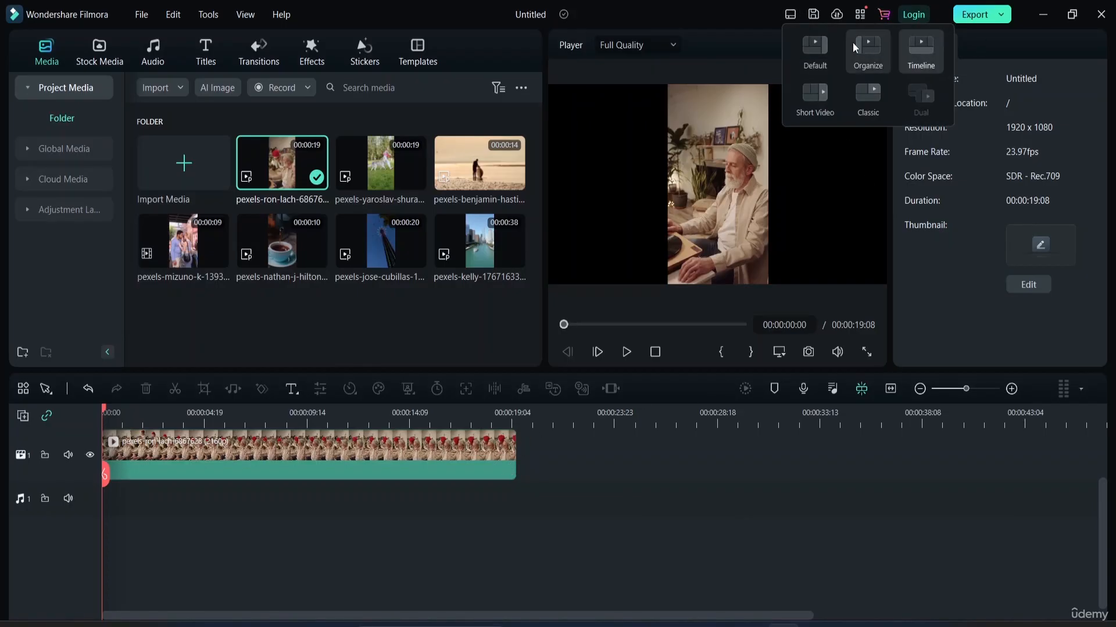
pyautogui.click(813, 96)
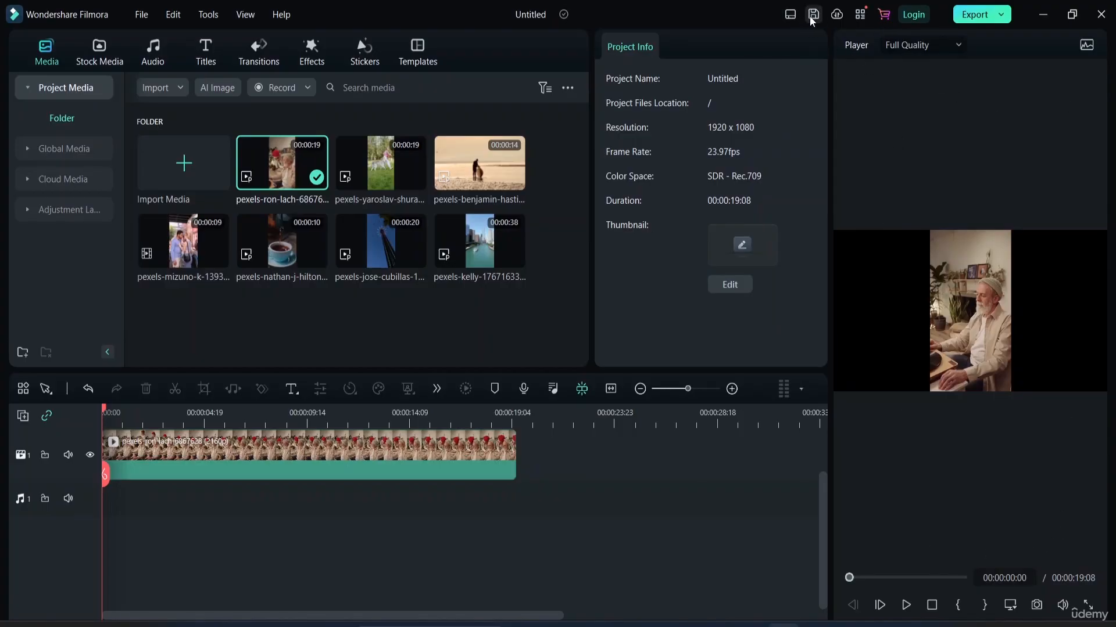
pyautogui.click(791, 15)
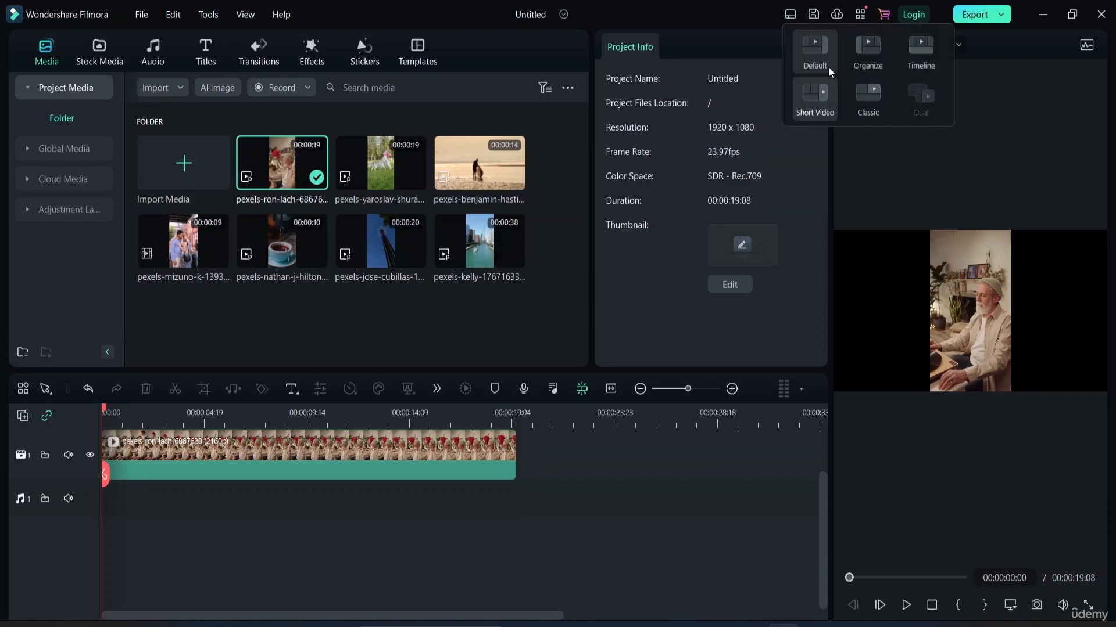
pyautogui.click(815, 52)
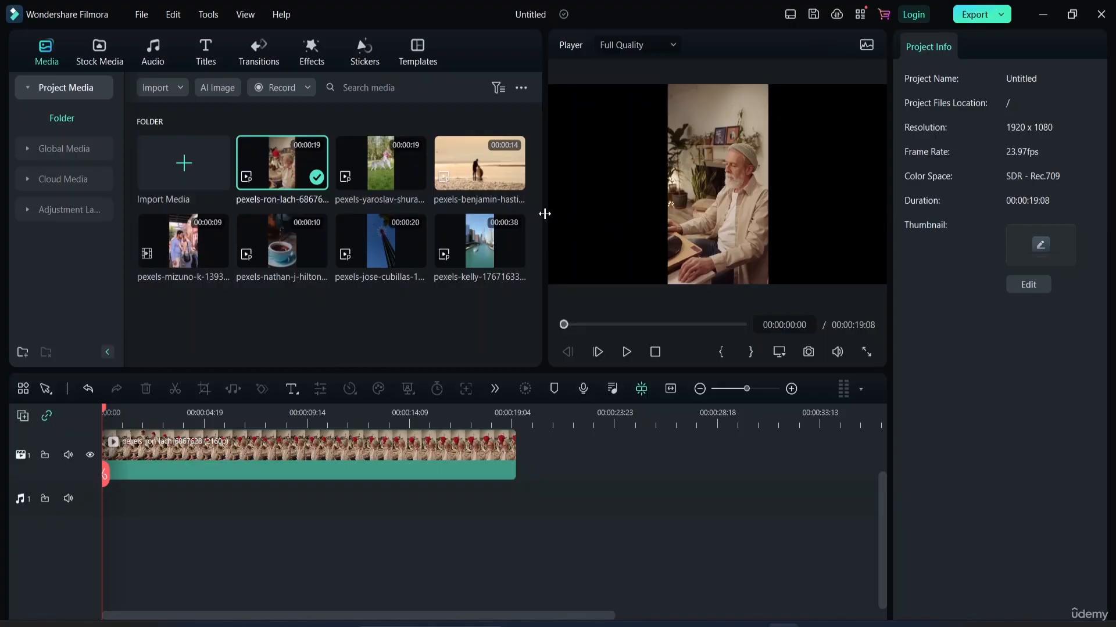
# Resize the workspace panels, narrowing the media library and the project info area to enlarge the player, and slightly adjusting the timeline's height.
pyautogui.moveTo(545, 213); pyautogui.dragTo(358, 215)
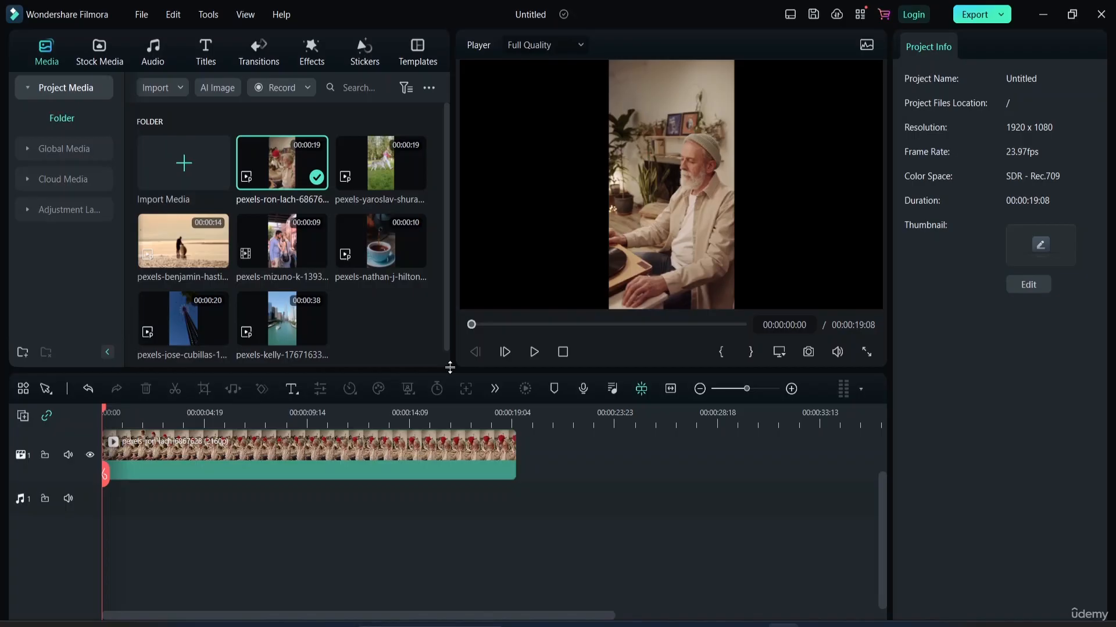
pyautogui.moveTo(450, 369)
pyautogui.mouseDown()
pyautogui.moveTo(450, 455)
pyautogui.moveTo(464, 429)
pyautogui.moveTo(486, 248)
pyautogui.moveTo(464, 368)
pyautogui.mouseUp()
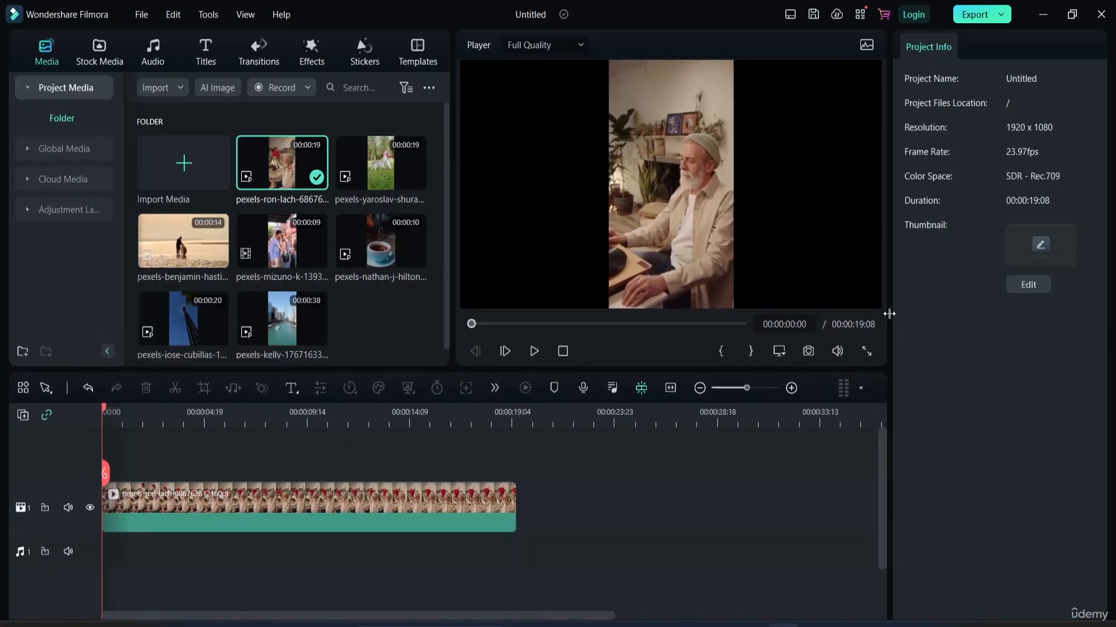
pyautogui.moveTo(892, 313); pyautogui.dragTo(918, 318)
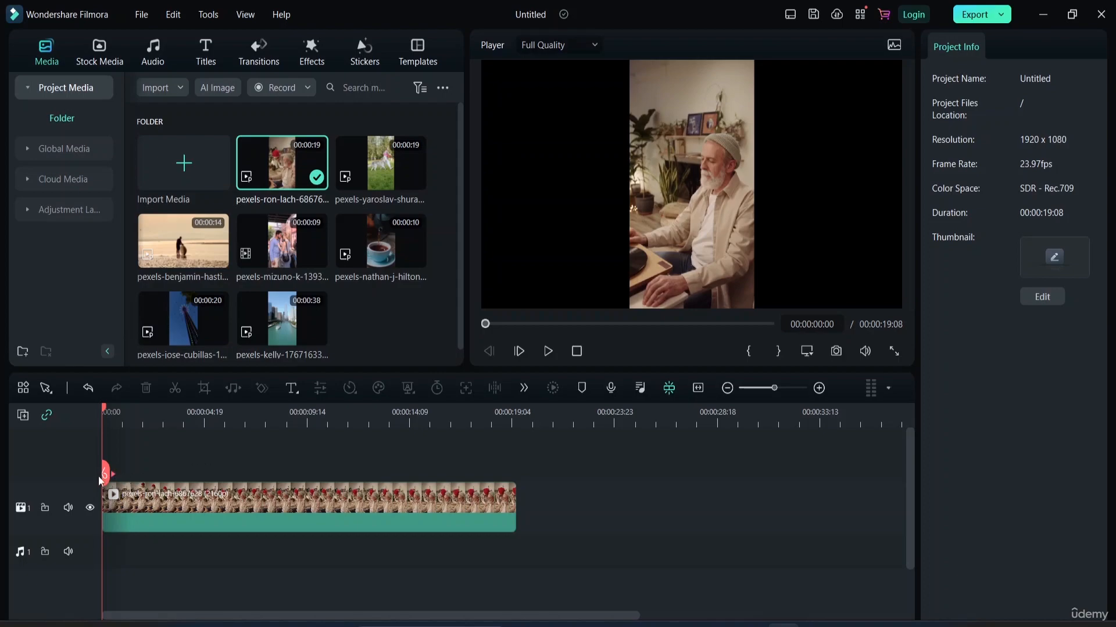
pyautogui.moveTo(104, 475); pyautogui.dragTo(80, 476)
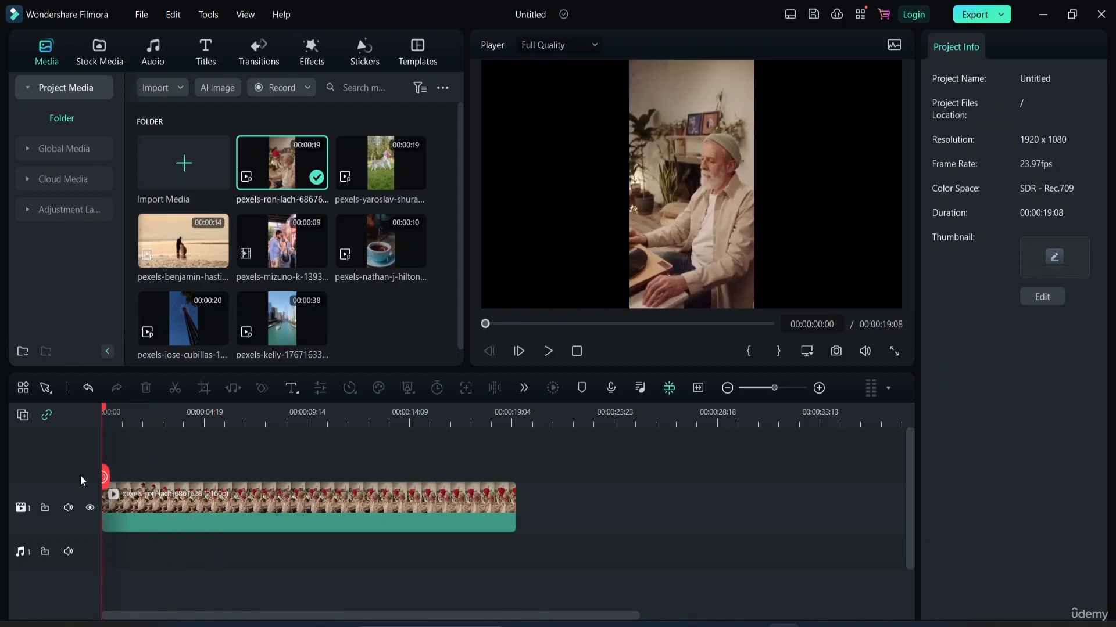